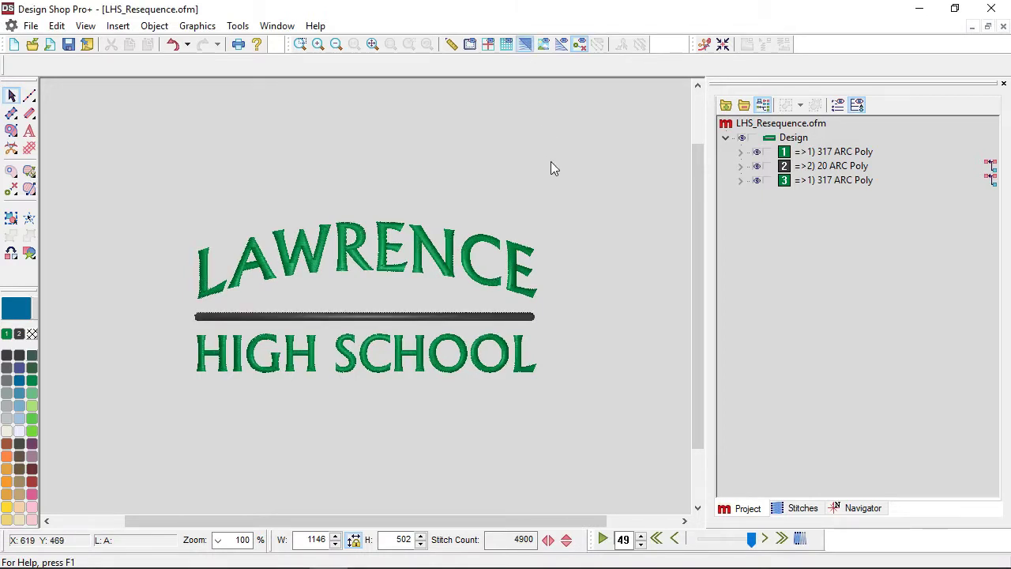
# - Replay the LHS_Resequence design's stitch-out slowly from the start
pyautogui.click(602, 540)
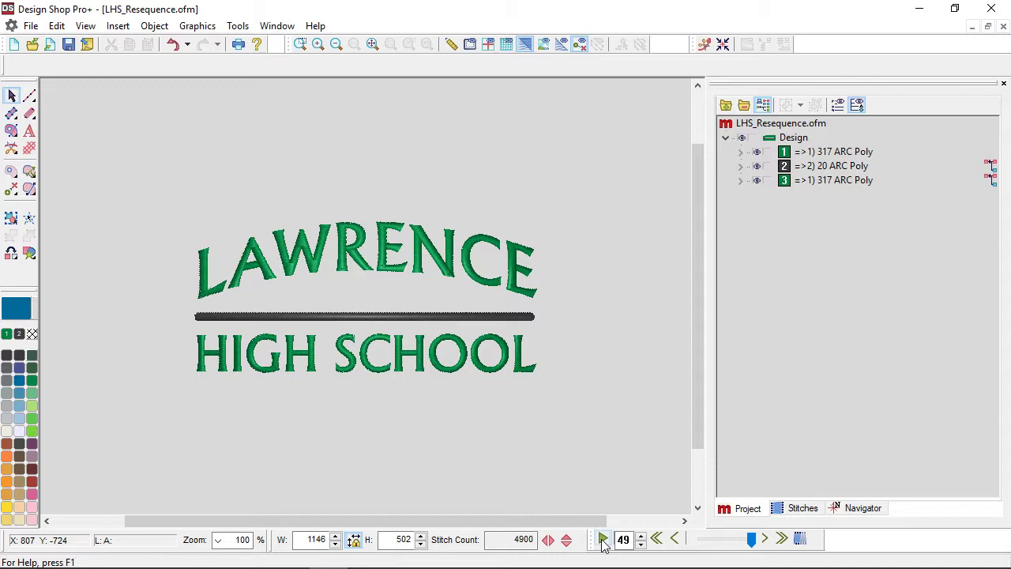
pyautogui.click(741, 152)
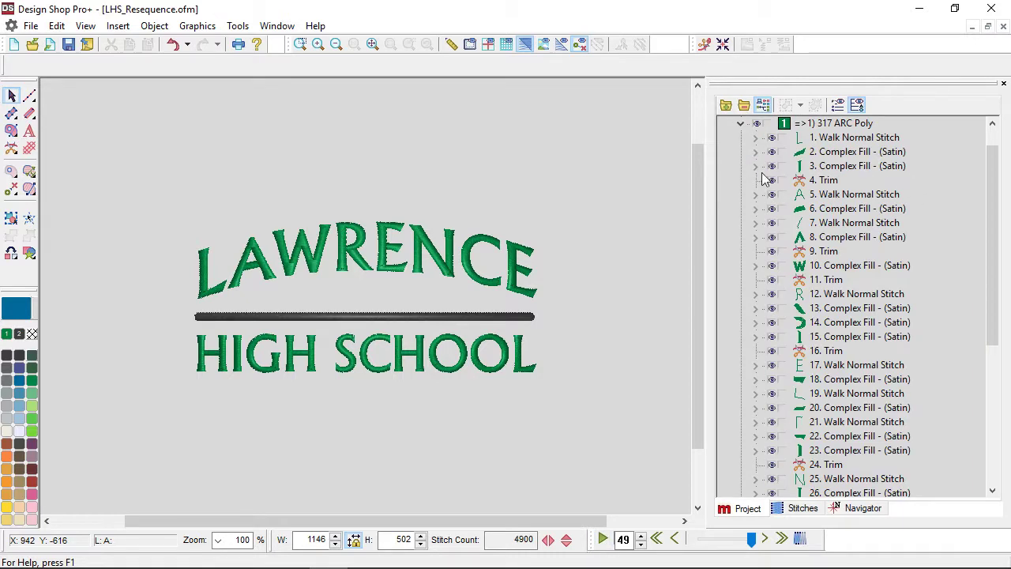
pyautogui.click(839, 139)
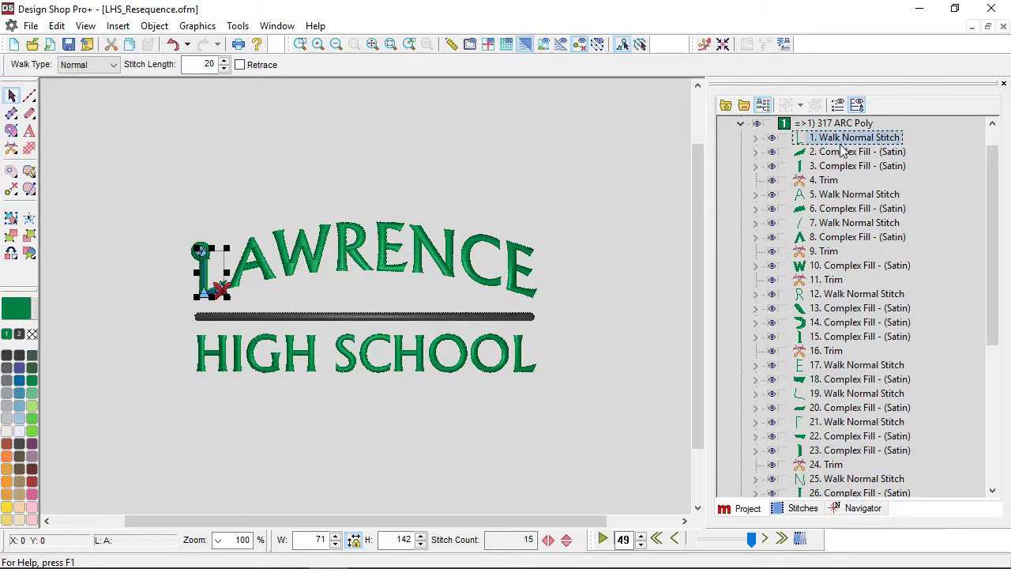
pyautogui.click(844, 168)
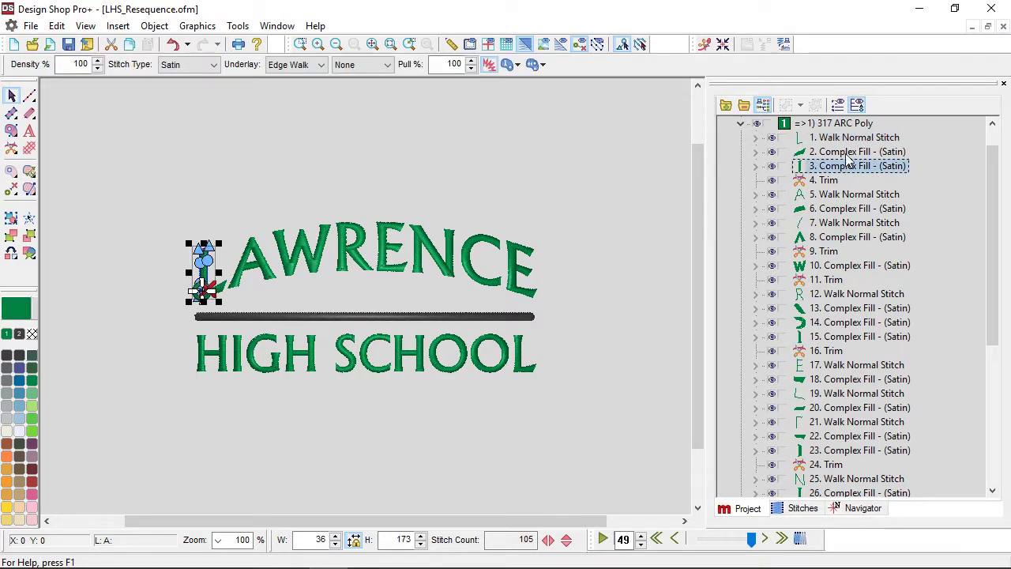
pyautogui.click(845, 153)
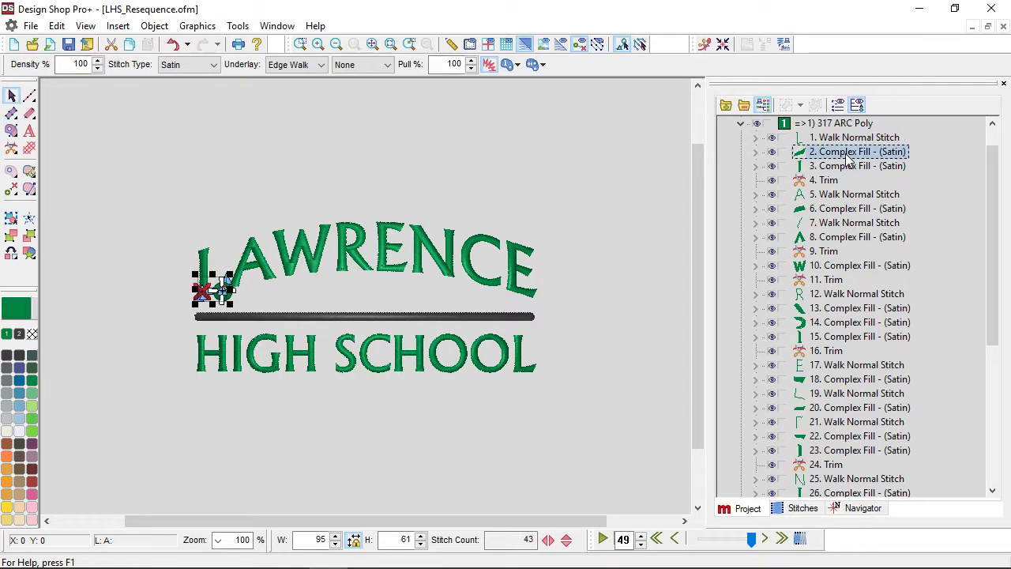
pyautogui.click(410, 157)
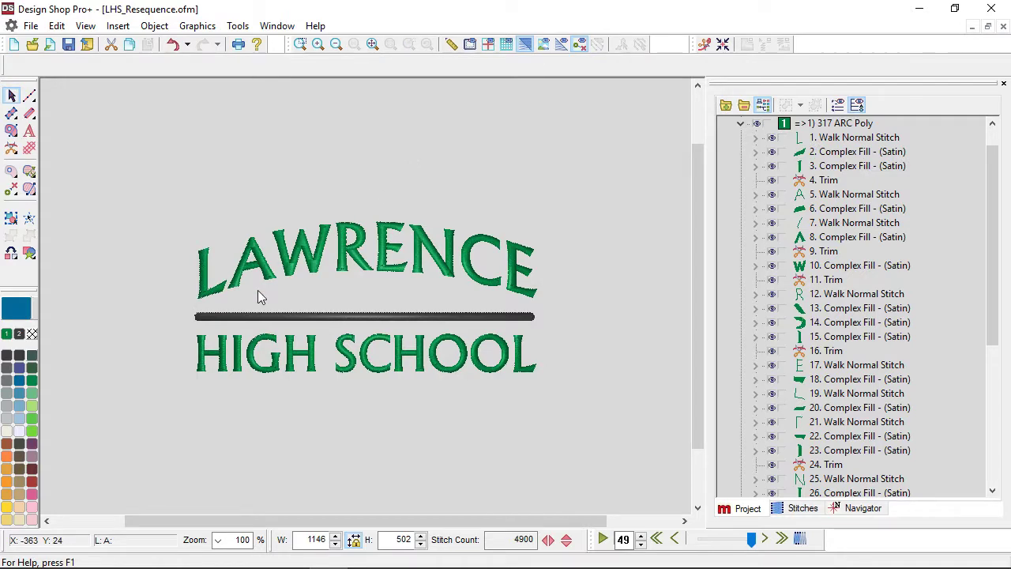
pyautogui.scroll(3, 203, 271)
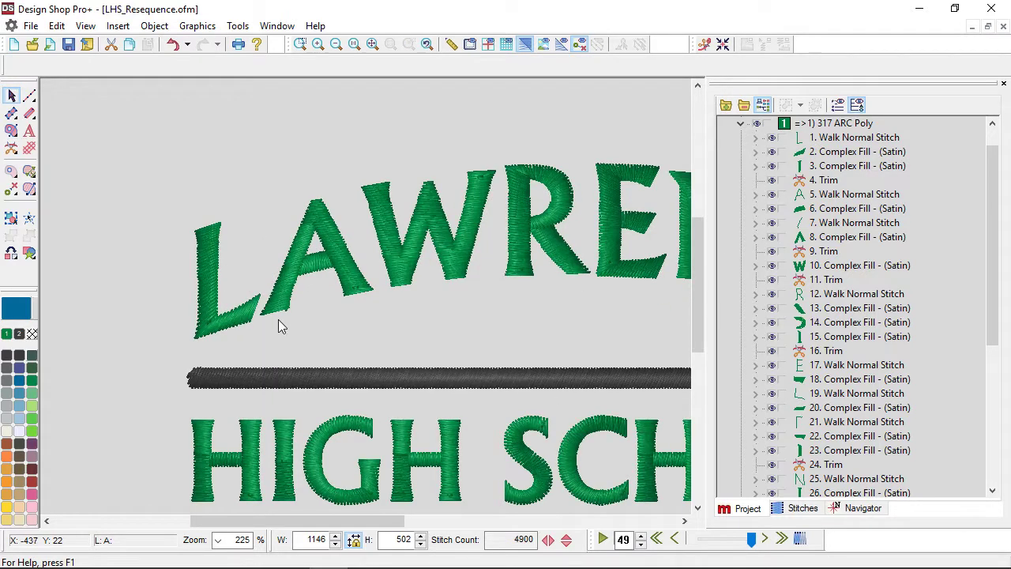
pyautogui.scroll(1, 251, 309)
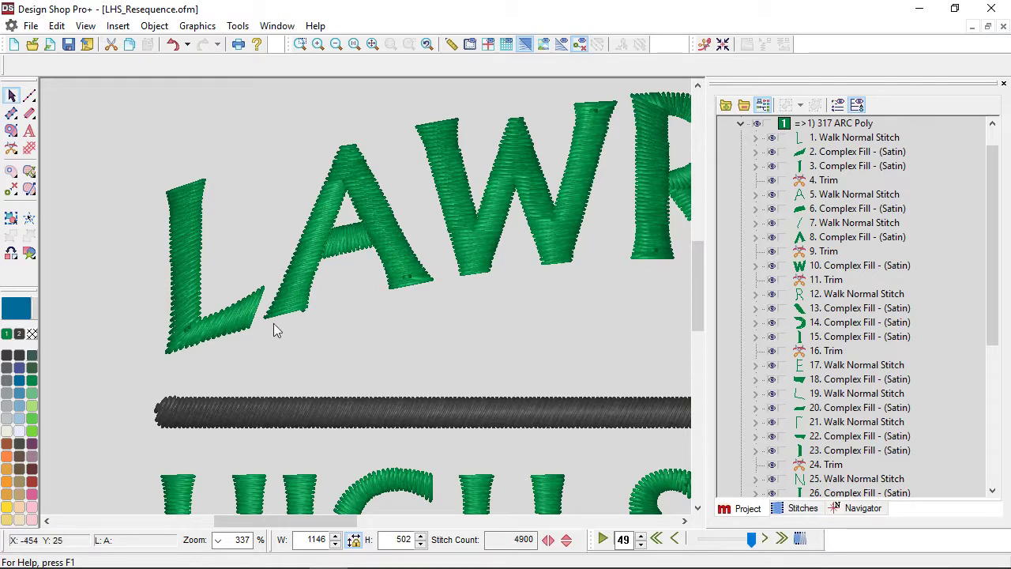
pyautogui.click(190, 260)
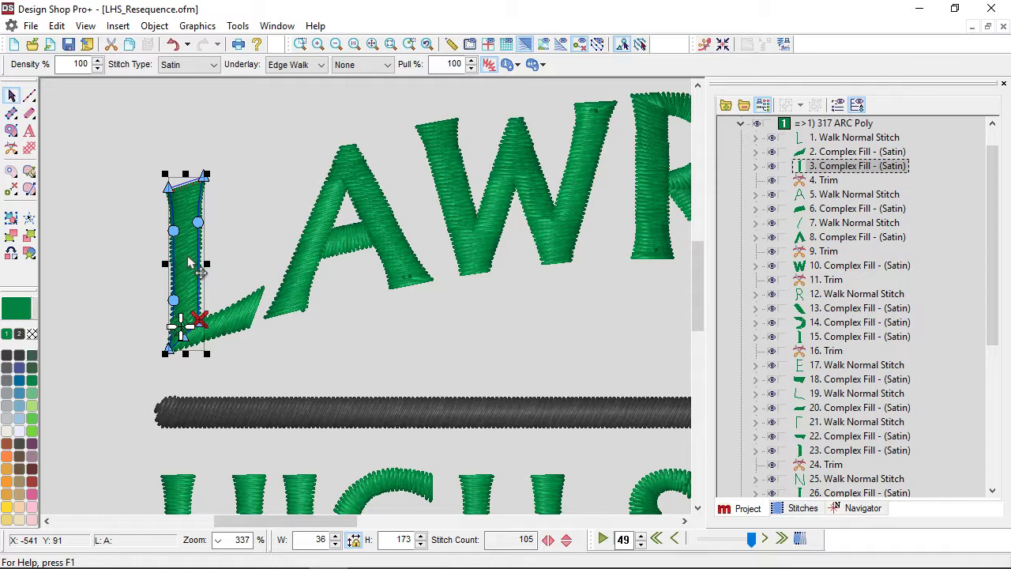
pyautogui.click(372, 44)
# - Group the four objects forming the L of LAWRENCE as group #1
pyautogui.click(139, 157)
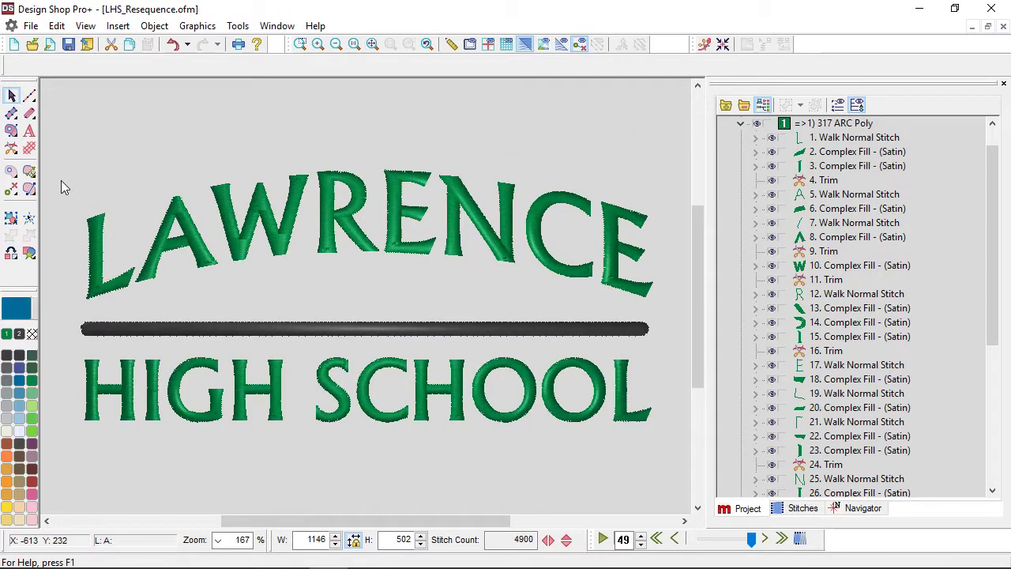
pyautogui.moveTo(61, 180); pyautogui.dragTo(151, 312)
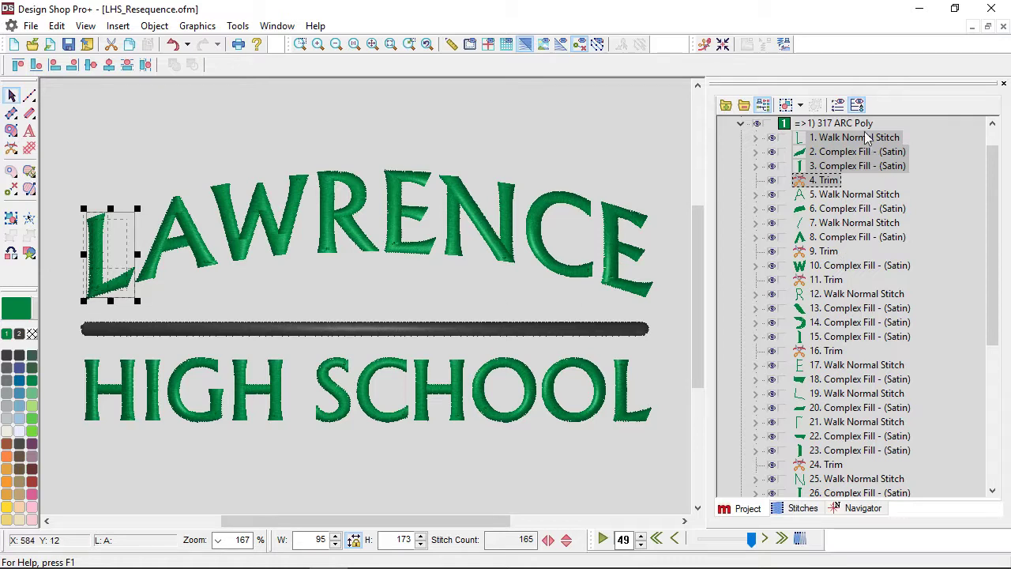
pyautogui.click(784, 109)
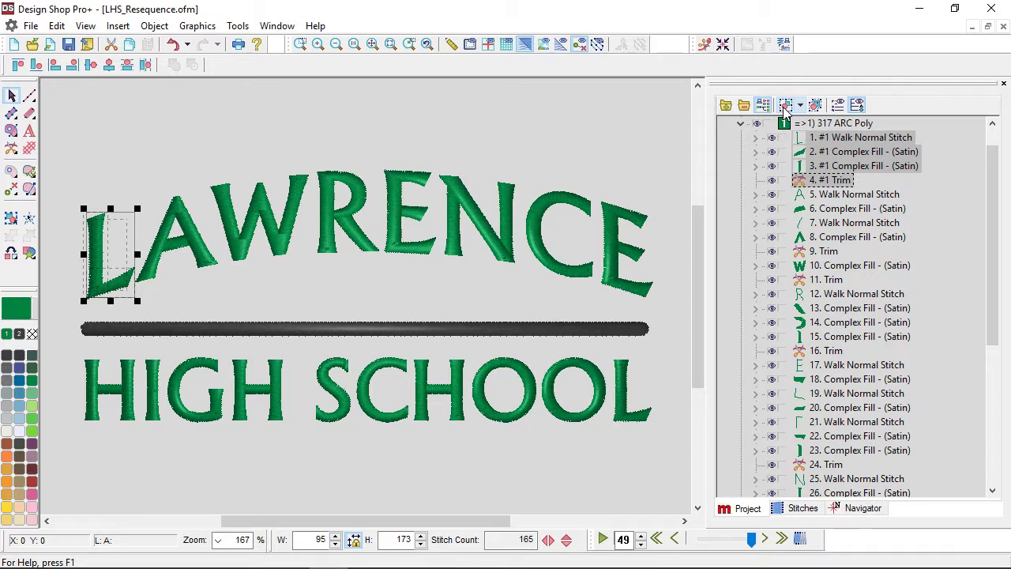
# - Switch to the flat stitch-line display and select the grouped L
pyautogui.click(214, 153)
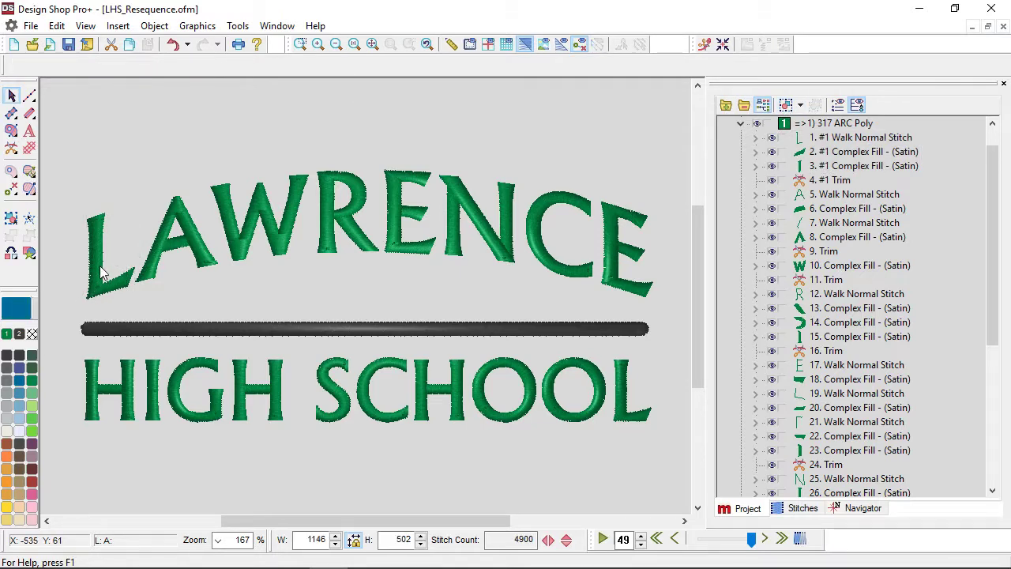
pyautogui.click(524, 44)
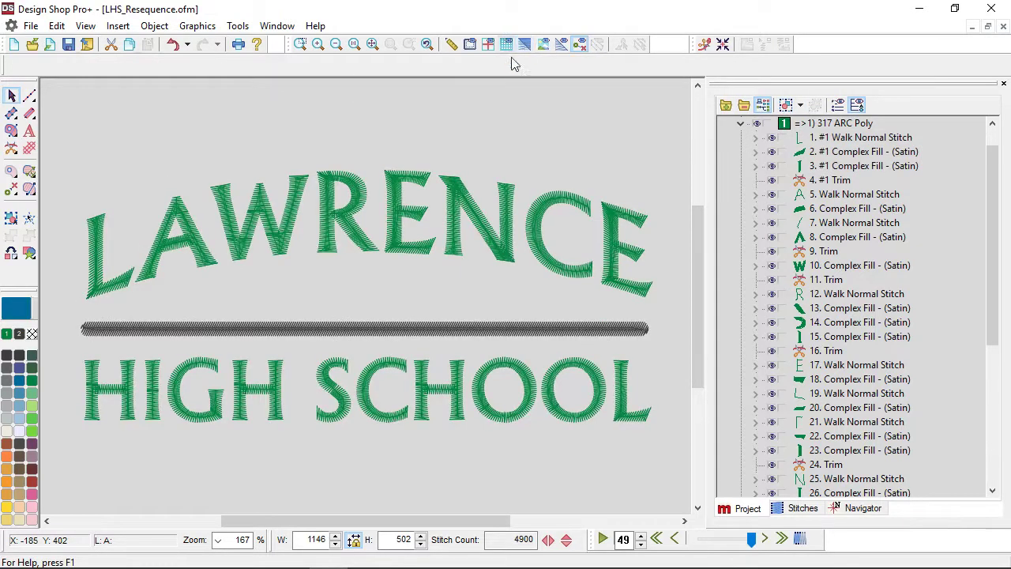
pyautogui.click(96, 263)
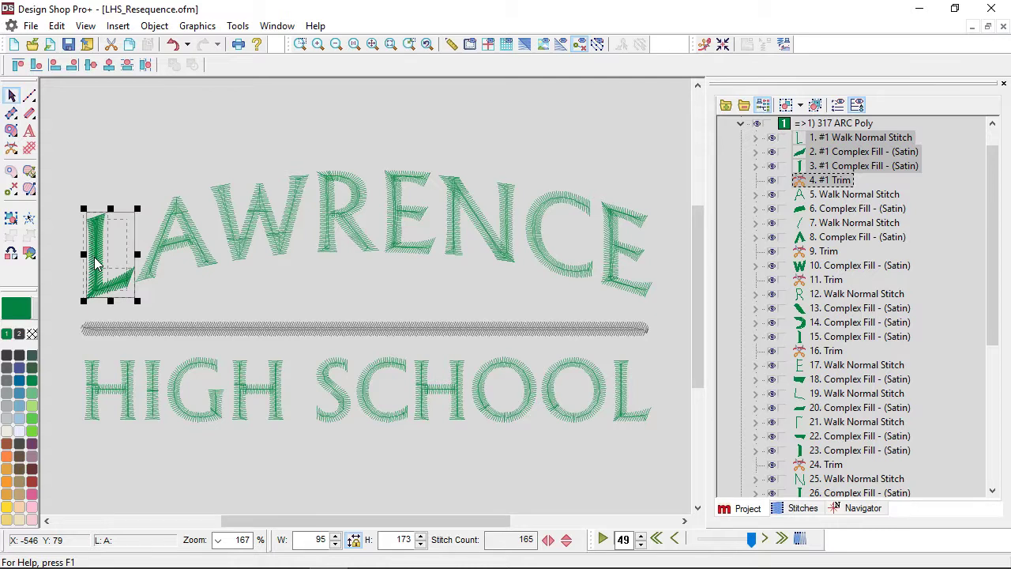
# - Group the A's five objects (items 5–9, including its trim) as group #2
pyautogui.click(853, 210)
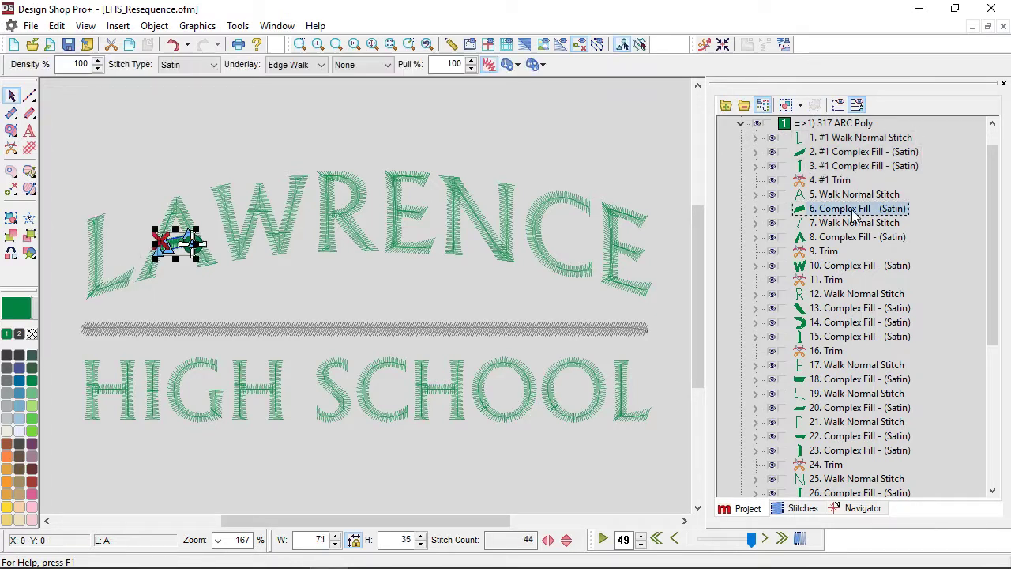
pyautogui.click(856, 224)
pyautogui.click(847, 150)
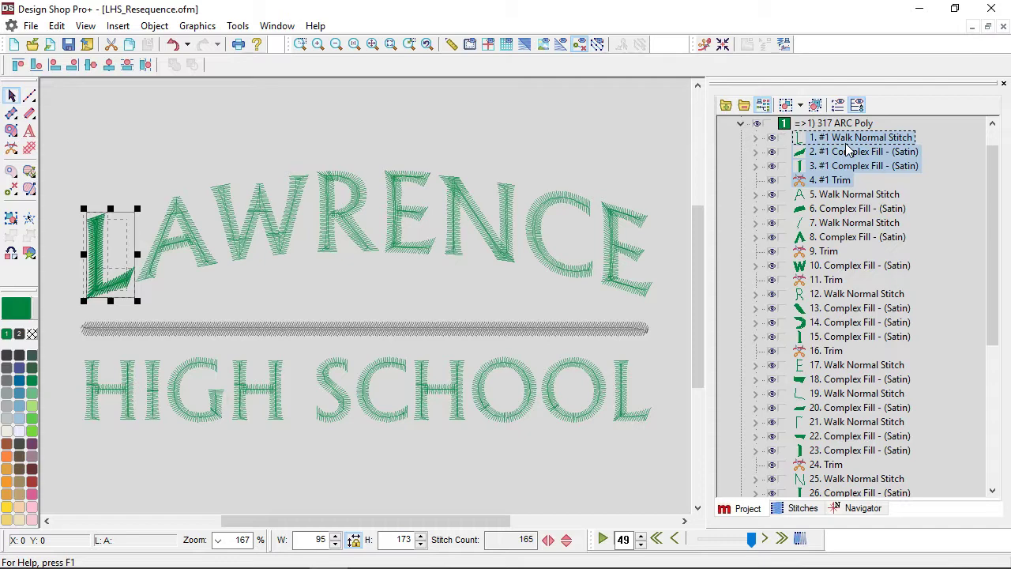
pyautogui.click(180, 164)
pyautogui.moveTo(115, 175); pyautogui.dragTo(238, 279)
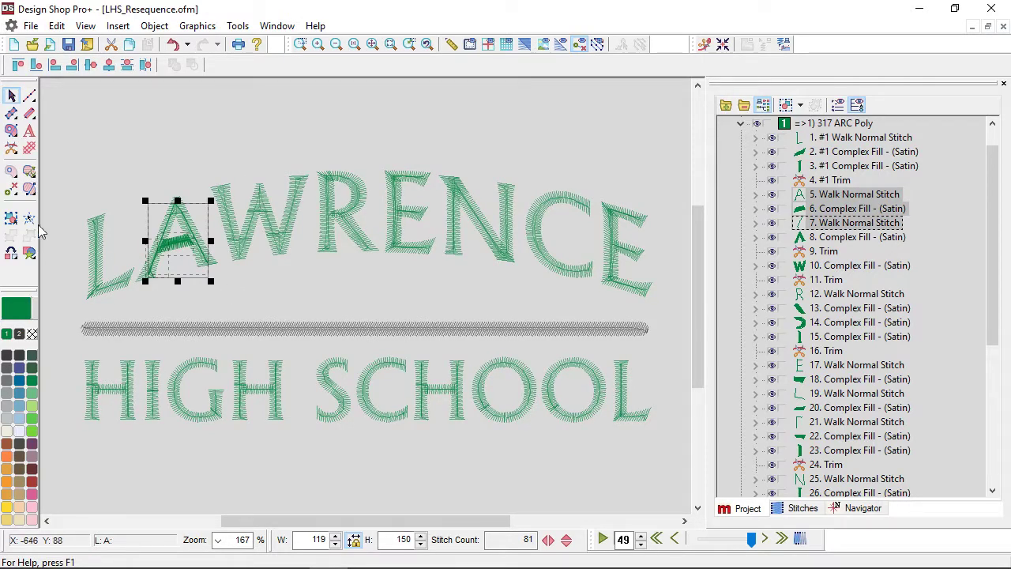
pyautogui.moveTo(98, 162); pyautogui.dragTo(246, 304)
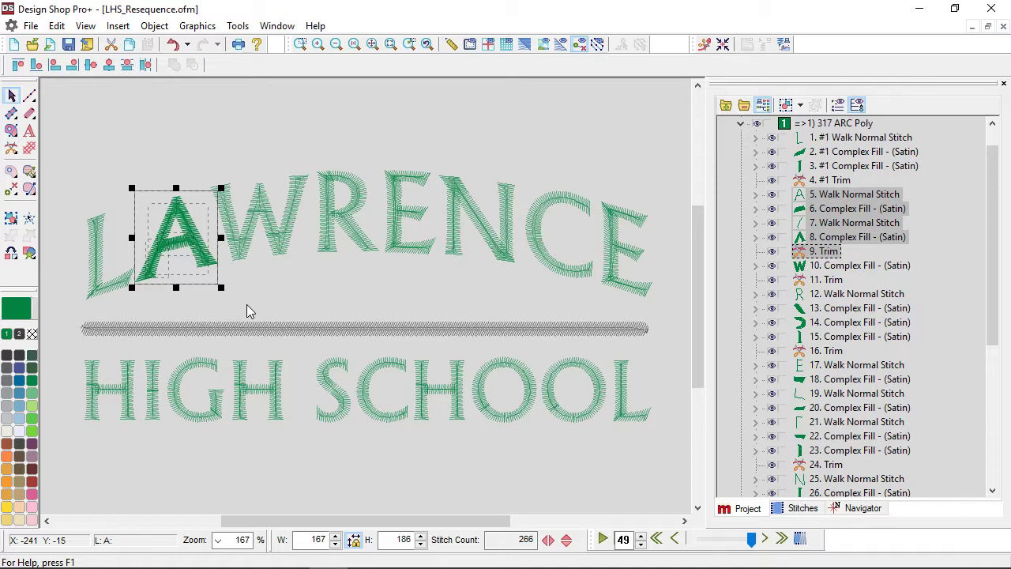
pyautogui.click(786, 107)
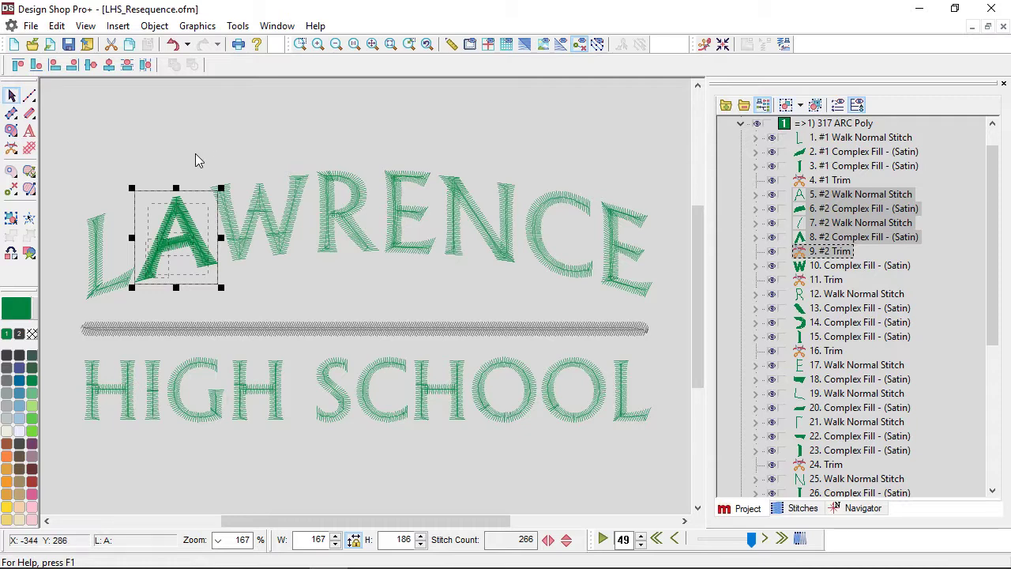
pyautogui.click(154, 26)
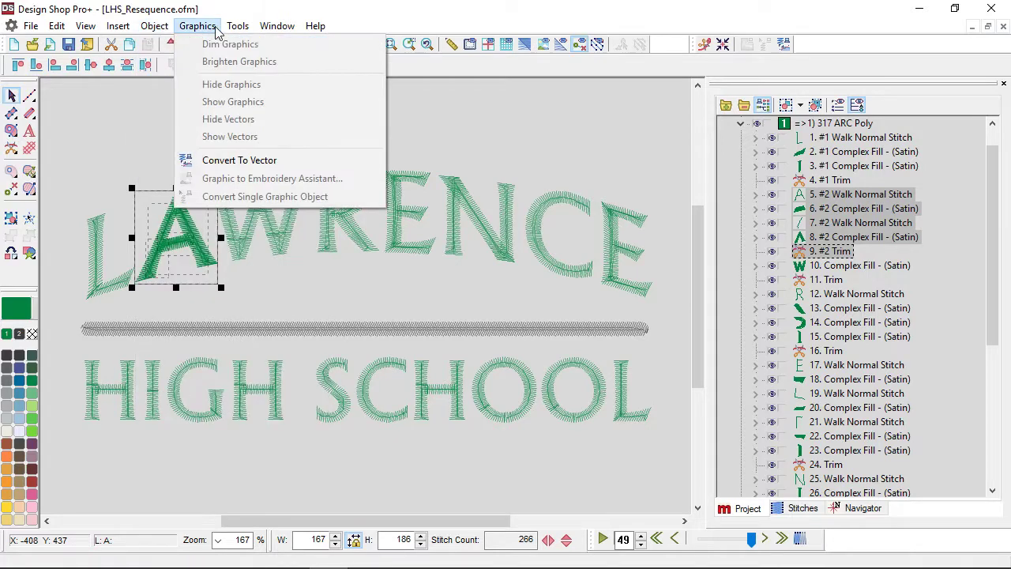
# - Assign the shortcut Ctrl+G to the Group command in the Accelerator Editor
pyautogui.moveTo(232, 28)
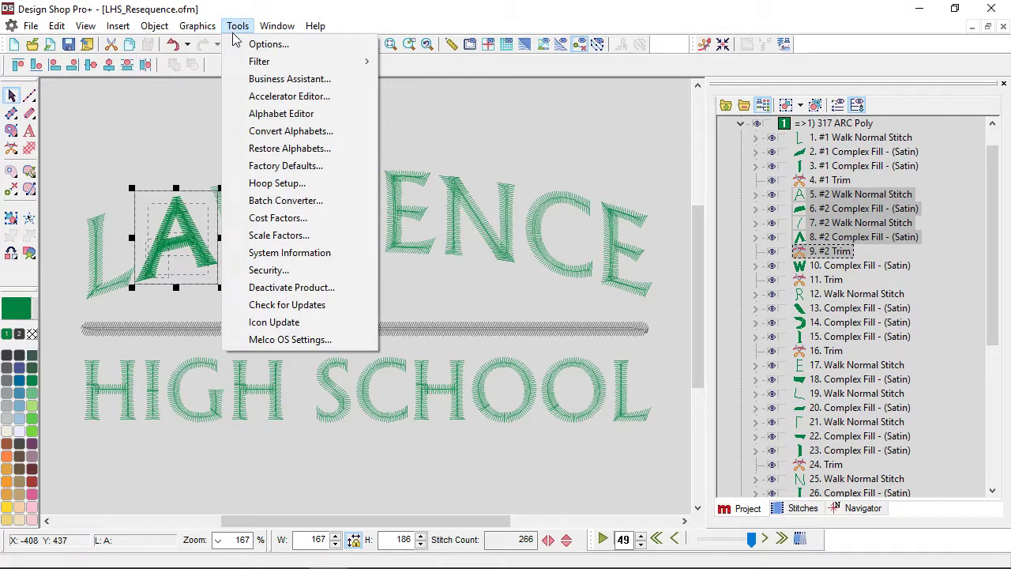
pyautogui.click(253, 97)
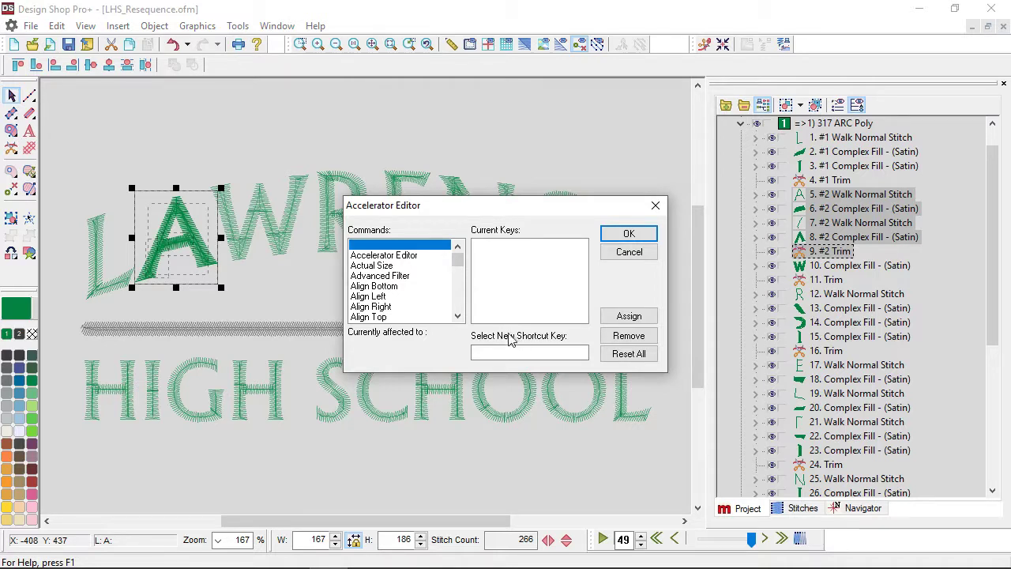
pyautogui.click(357, 276)
pyautogui.press('Down')
pyautogui.press('Down')
pyautogui.press('Down')
pyautogui.press('Down')
pyautogui.press('Down')
pyautogui.press('Down')
pyautogui.press('Down')
pyautogui.press('Down')
pyautogui.press('Down')
pyautogui.press('Down')
pyautogui.press('Down')
pyautogui.press('Down')
pyautogui.press('Down')
pyautogui.press('Down')
pyautogui.press('Down')
pyautogui.press('Down')
pyautogui.press('Down')
pyautogui.press('Down')
pyautogui.press('Down')
pyautogui.press('Down')
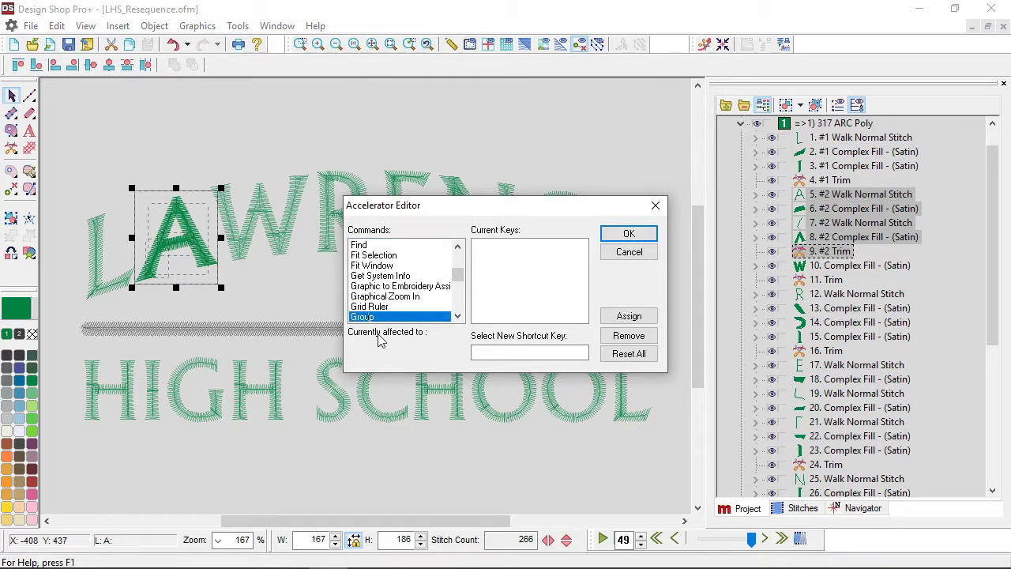
pyautogui.click(493, 354)
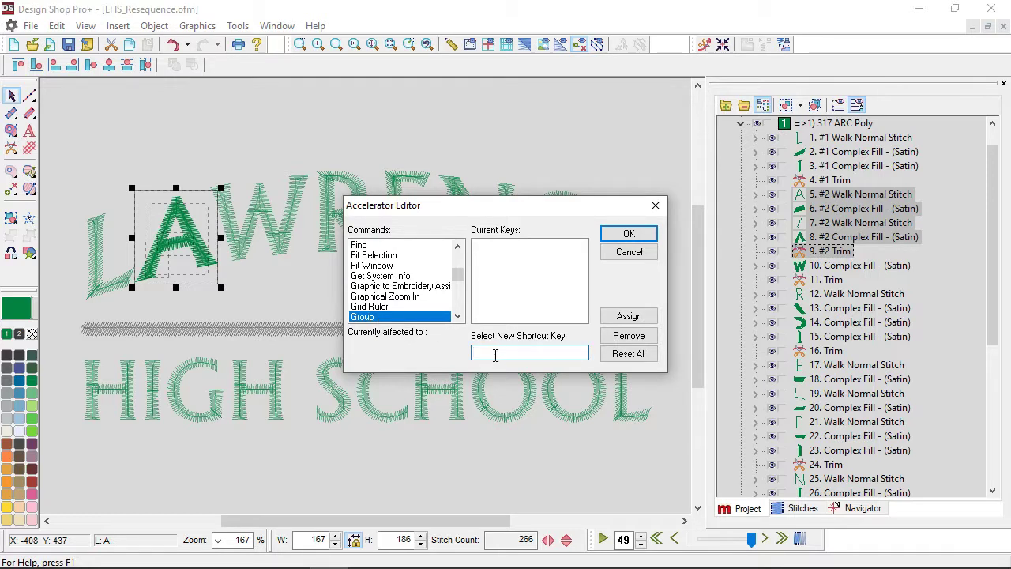
pyautogui.press('ctrl')
pyautogui.click(637, 316)
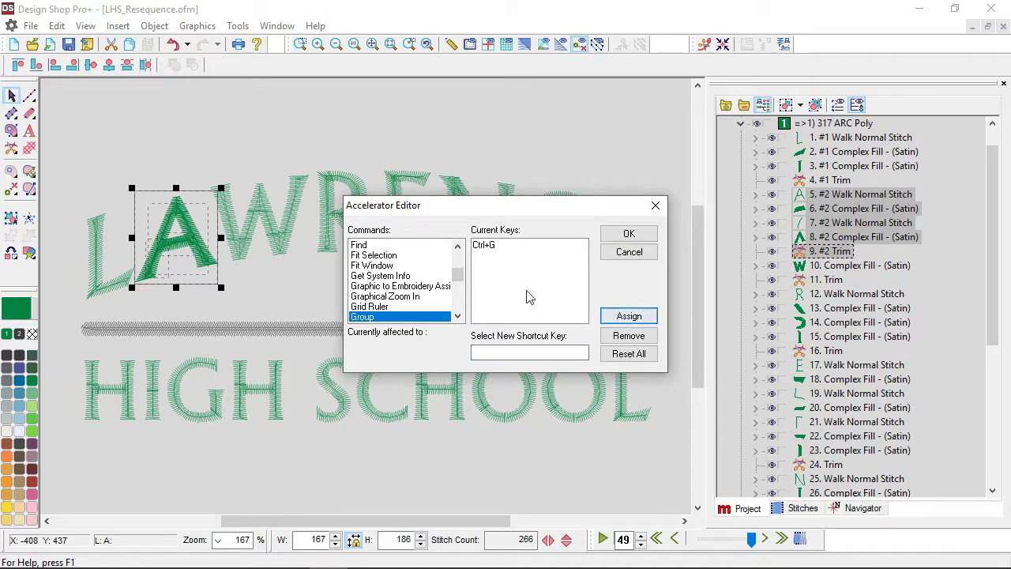
# - Assign Ctrl+Shift+G to Ungroup and save the shortcuts
pyautogui.click(375, 308)
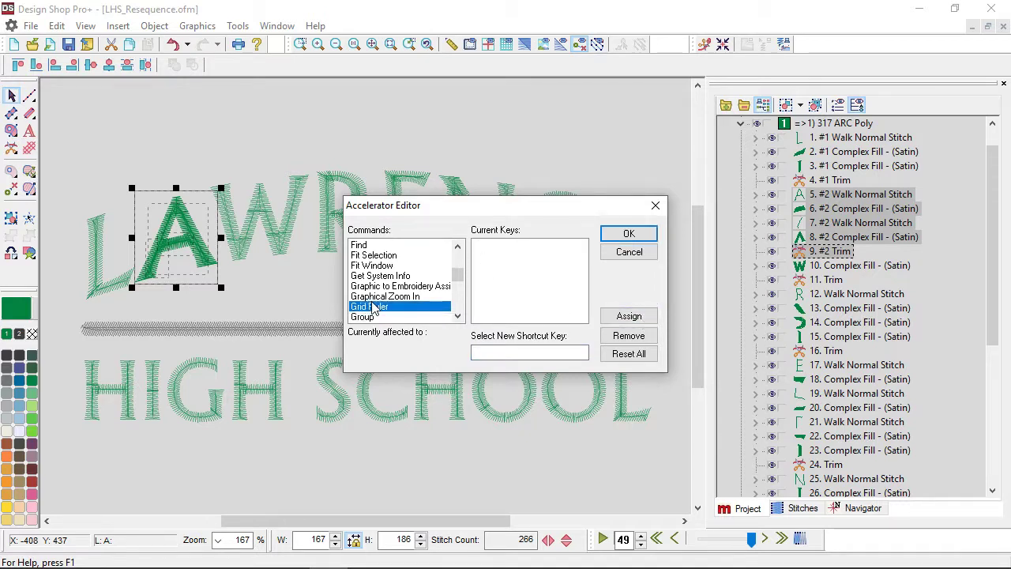
pyautogui.press('u')
pyautogui.press('Down')
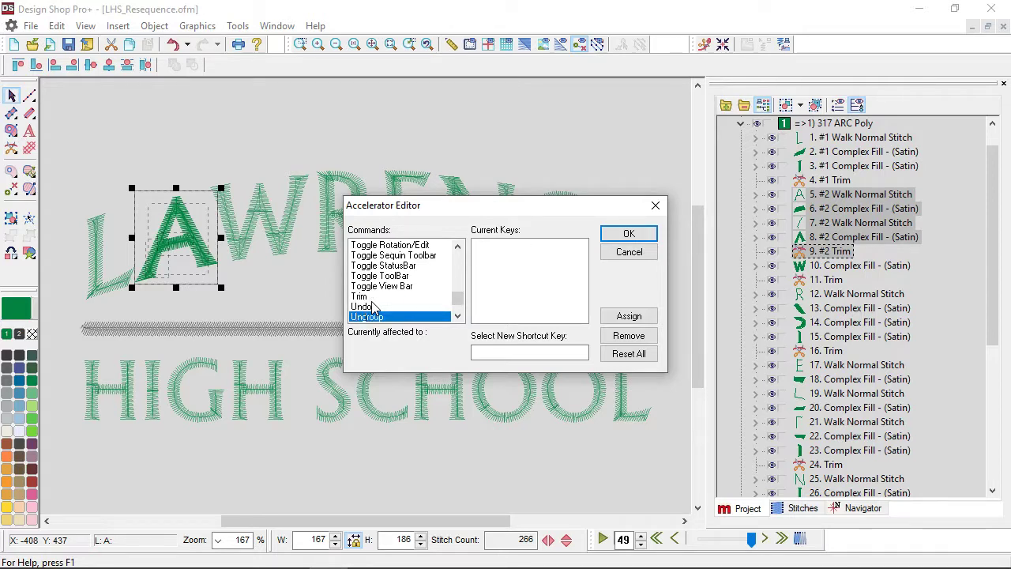
pyautogui.click(519, 353)
pyautogui.hotkey('ctrl', 'shift', 'g')
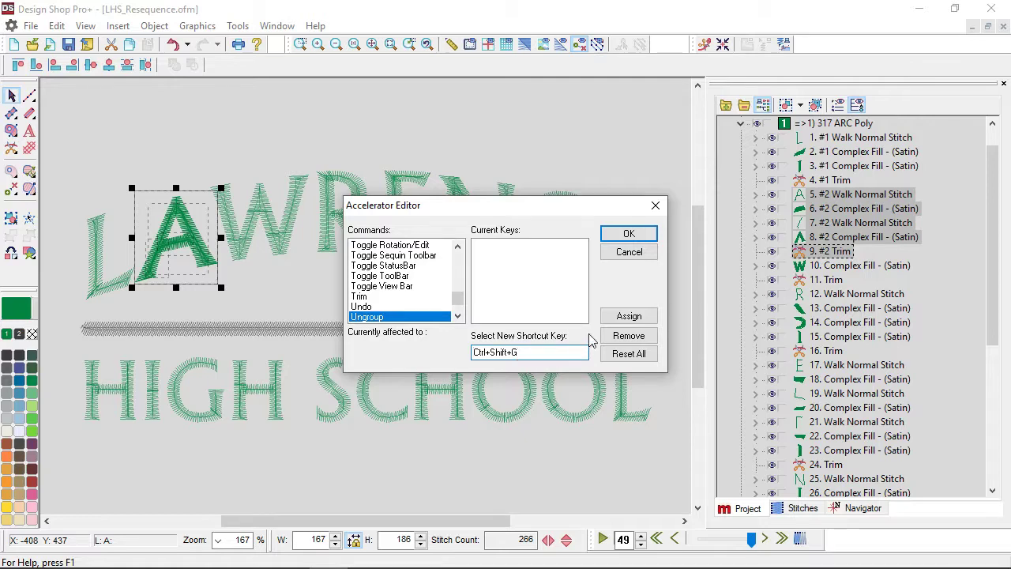
pyautogui.click(632, 317)
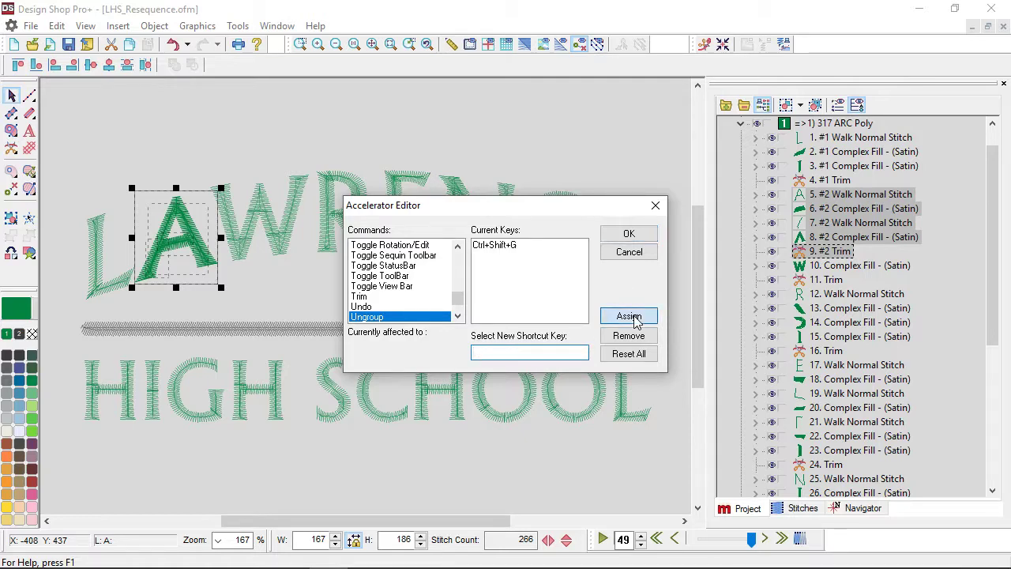
pyautogui.click(637, 235)
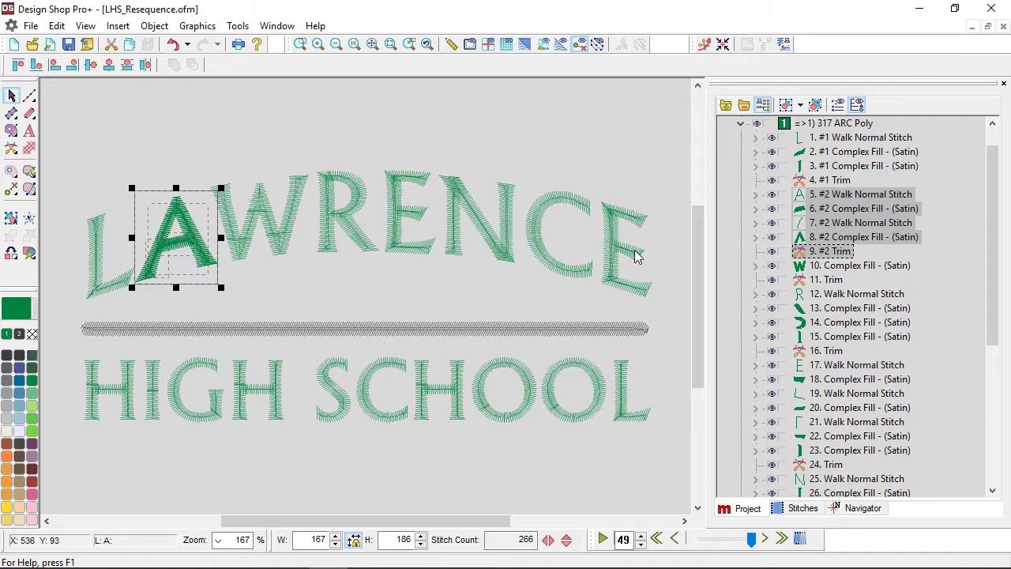
# - Group all the W's stitch objects as group #3
pyautogui.hotkey('ctrl', 'shift', 'g')
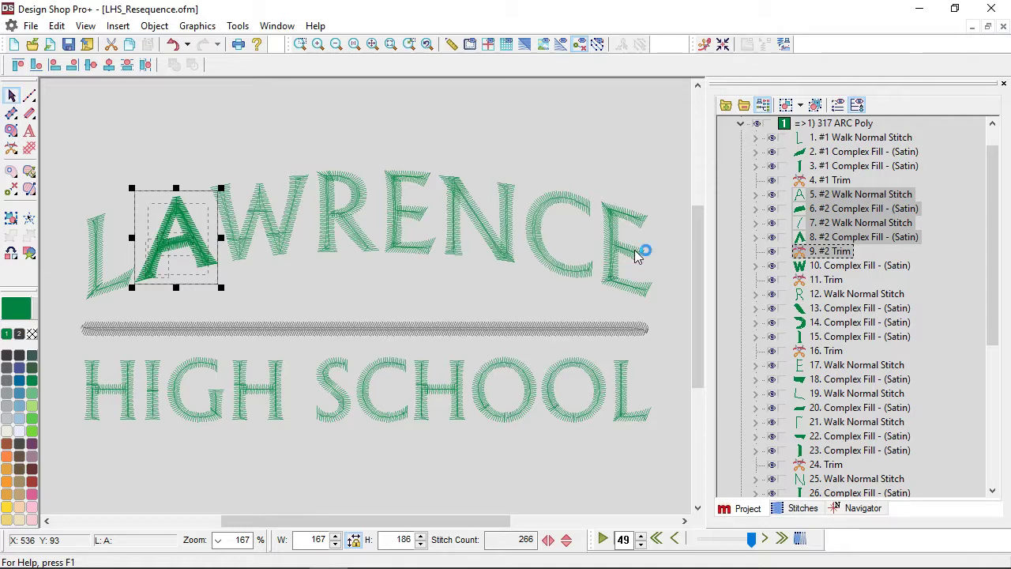
pyautogui.moveTo(197, 141); pyautogui.dragTo(331, 285)
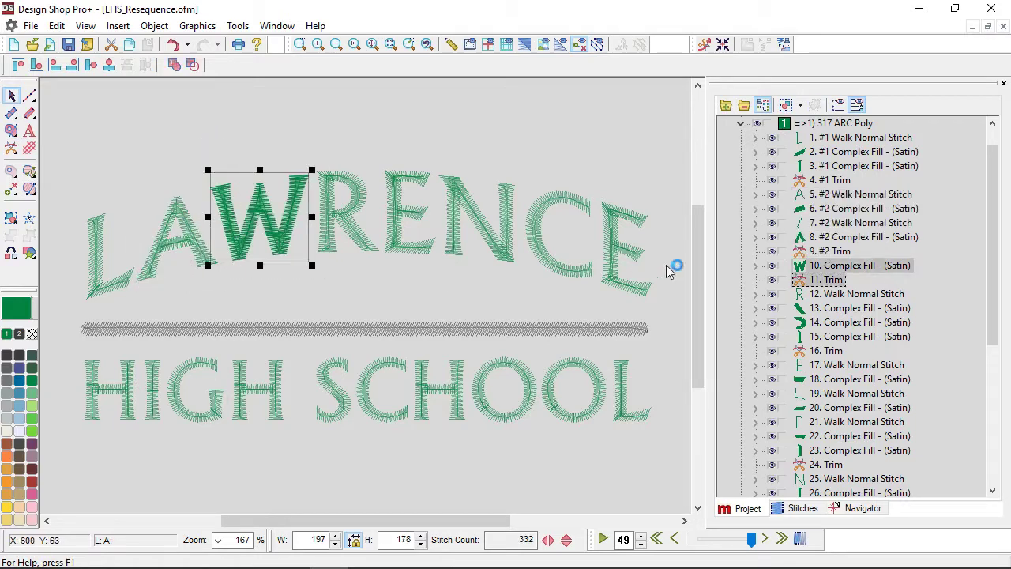
pyautogui.click(836, 269)
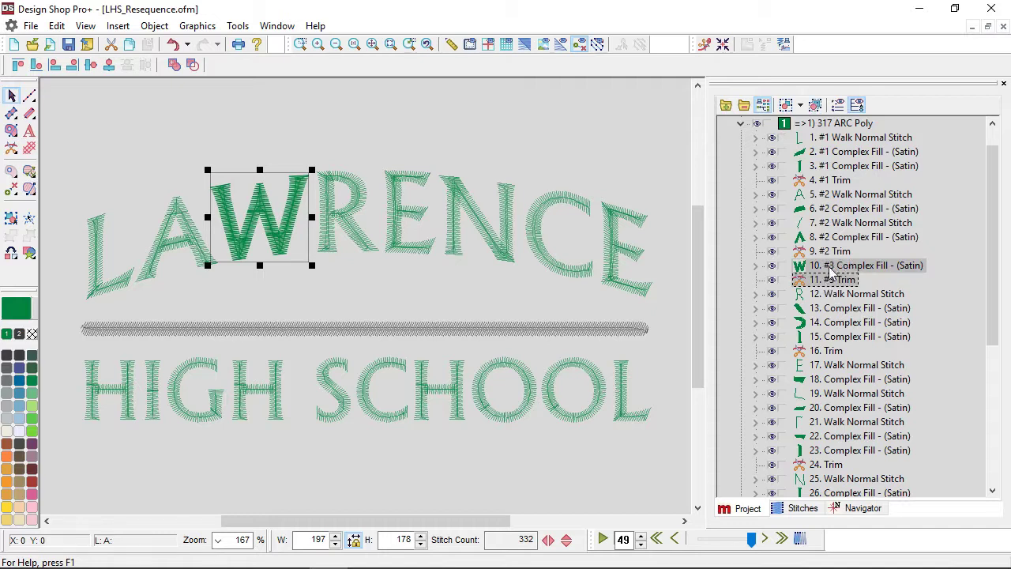
# - Group the R's five objects as group #4, then select the E's objects
pyautogui.moveTo(298, 137); pyautogui.dragTo(404, 302)
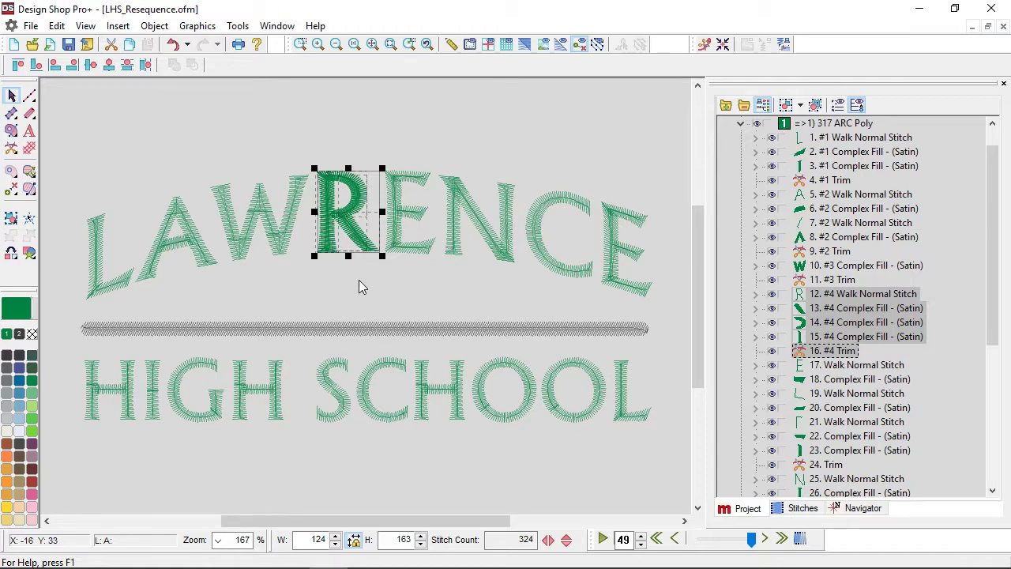
pyautogui.click(383, 278)
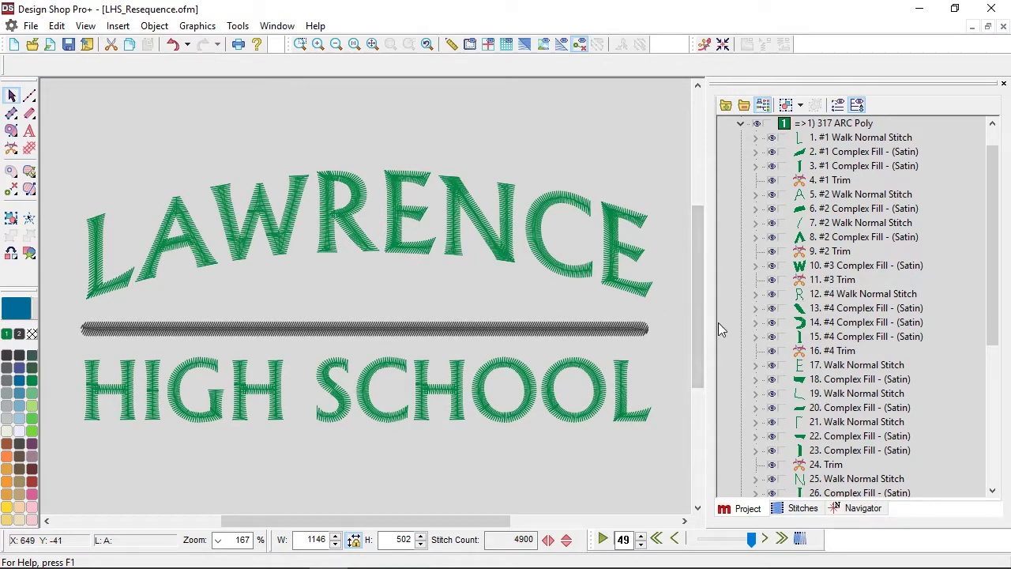
pyautogui.click(834, 368)
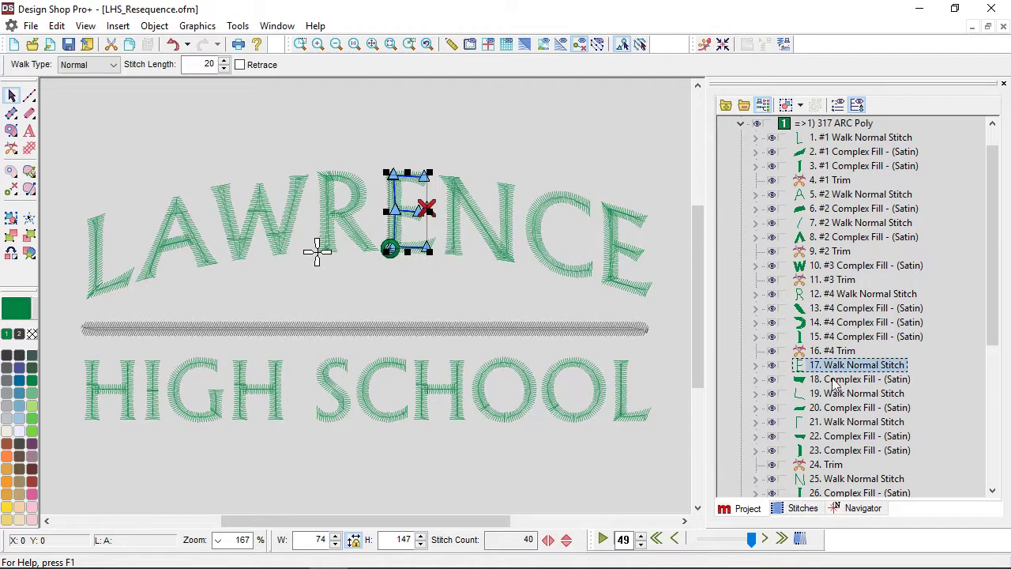
pyautogui.keyDown('shift'); pyautogui.click(833, 466); pyautogui.keyUp('shift')
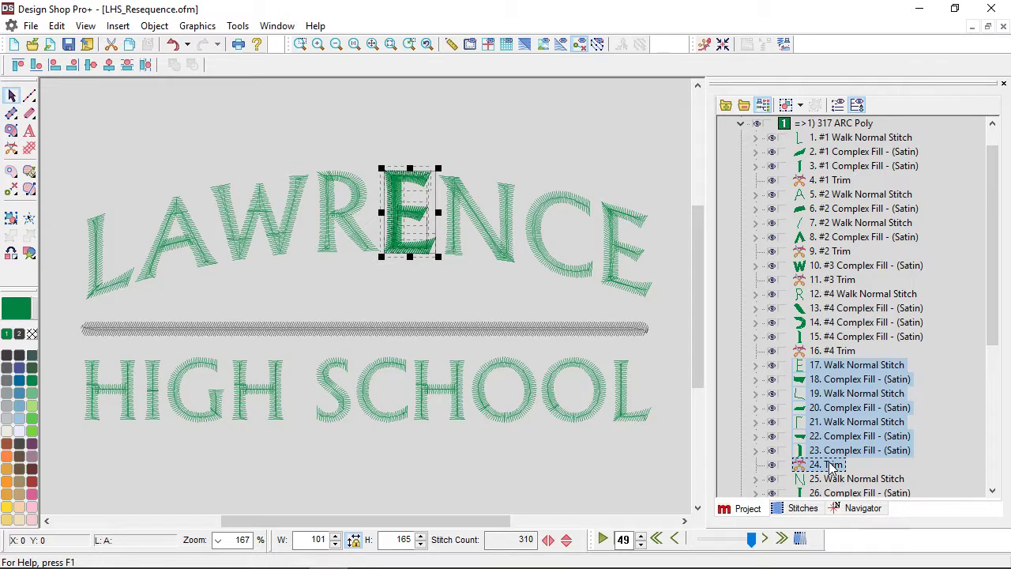
# - Collapse the tree to the two 317 ARC Poly blocks and the 20 ARC Poly bar
pyautogui.click(486, 458)
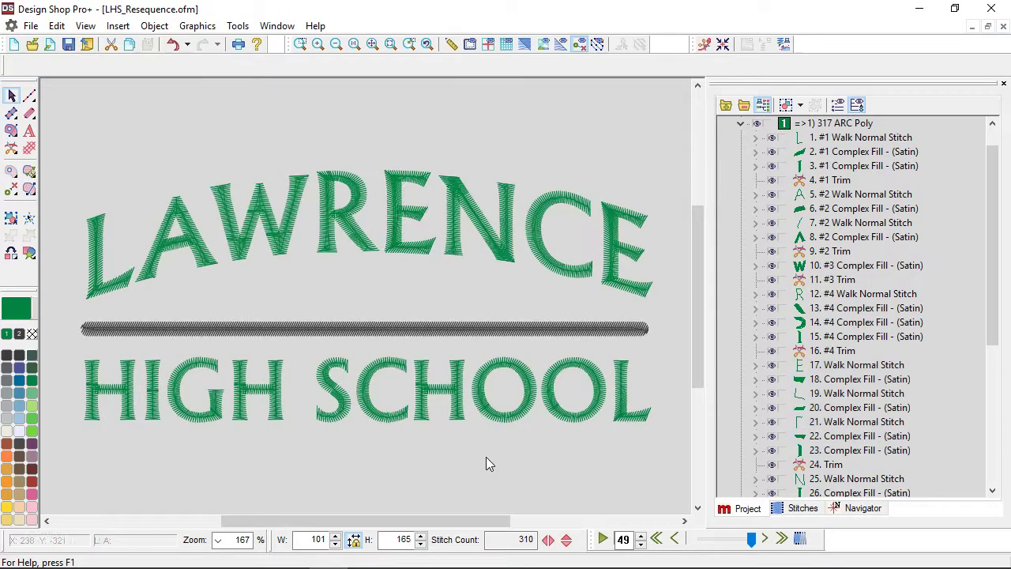
pyautogui.click(742, 105)
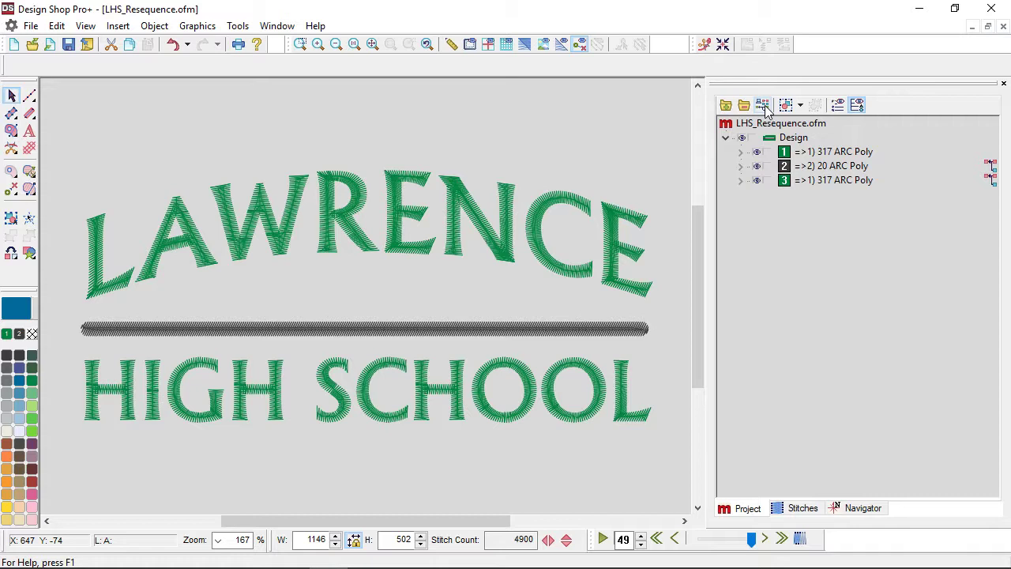
# - Move LAWRENCE to sew last and HIGH SCHOOL first, then replay the stitch-out
pyautogui.click(809, 155)
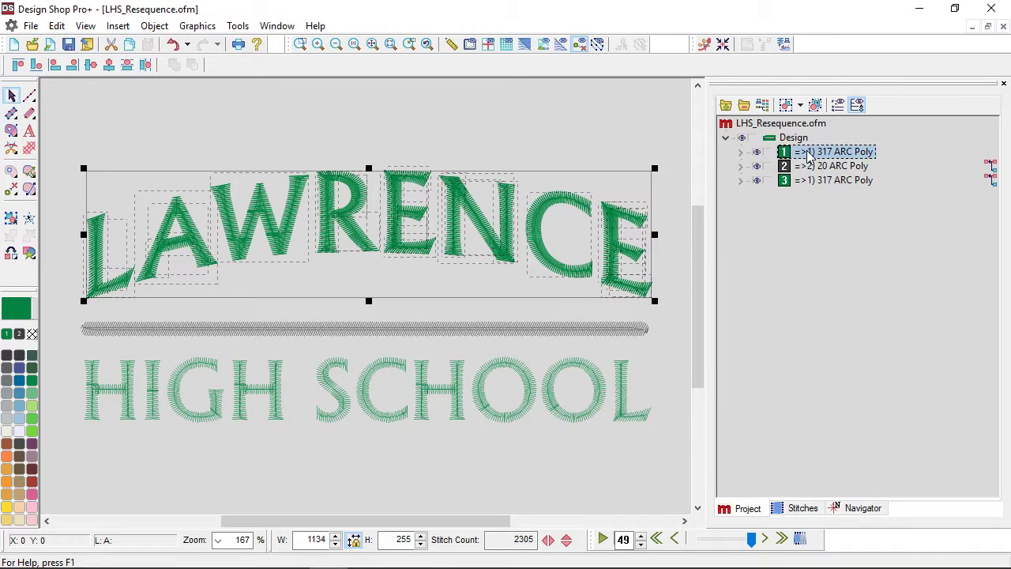
pyautogui.moveTo(809, 155); pyautogui.dragTo(811, 182)
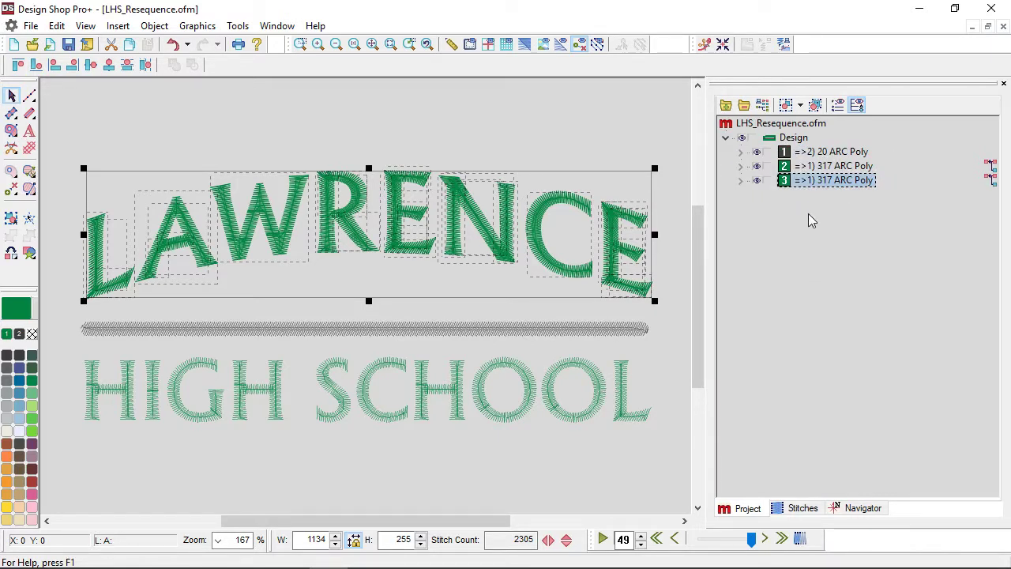
pyautogui.click(821, 167)
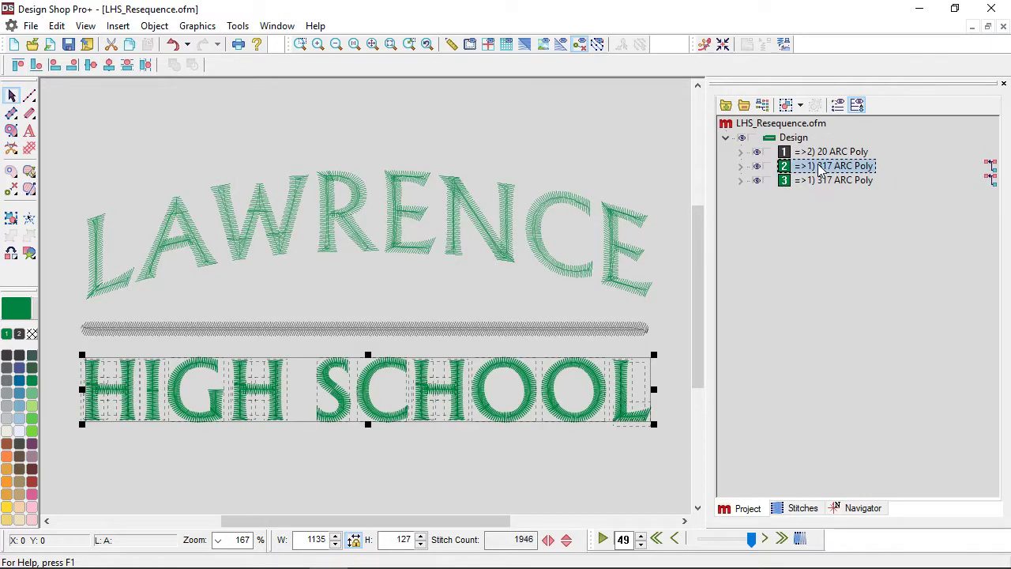
pyautogui.moveTo(821, 168); pyautogui.dragTo(810, 142)
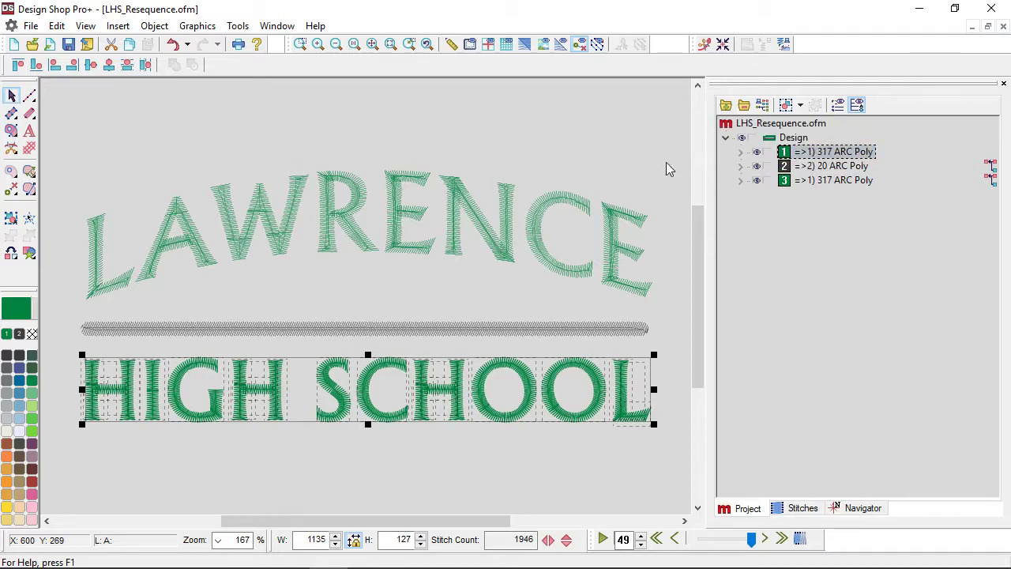
pyautogui.click(612, 157)
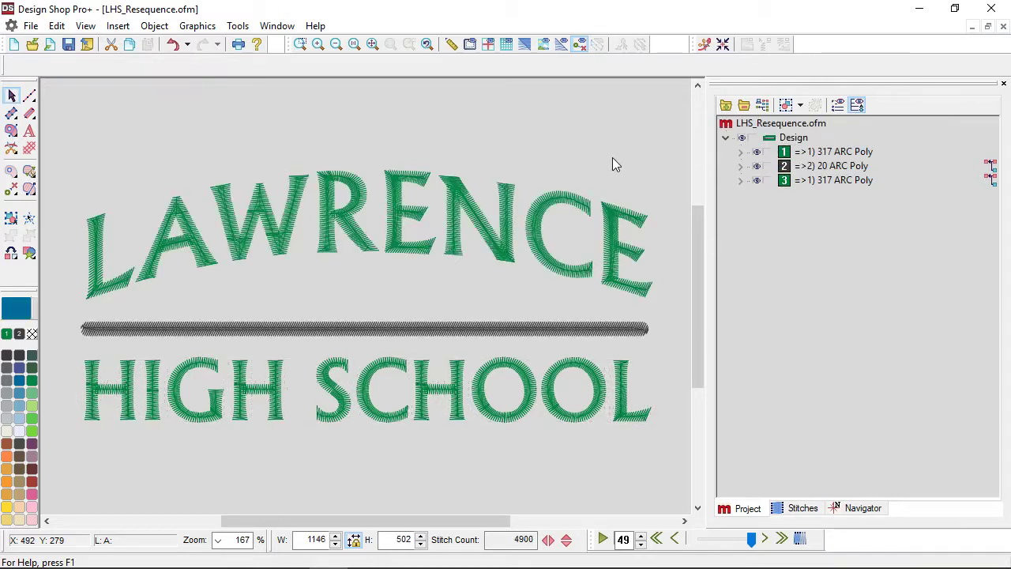
pyautogui.click(603, 539)
# - Show the origin crosshair and inspect the S of HIGH SCHOOL
pyautogui.click(490, 46)
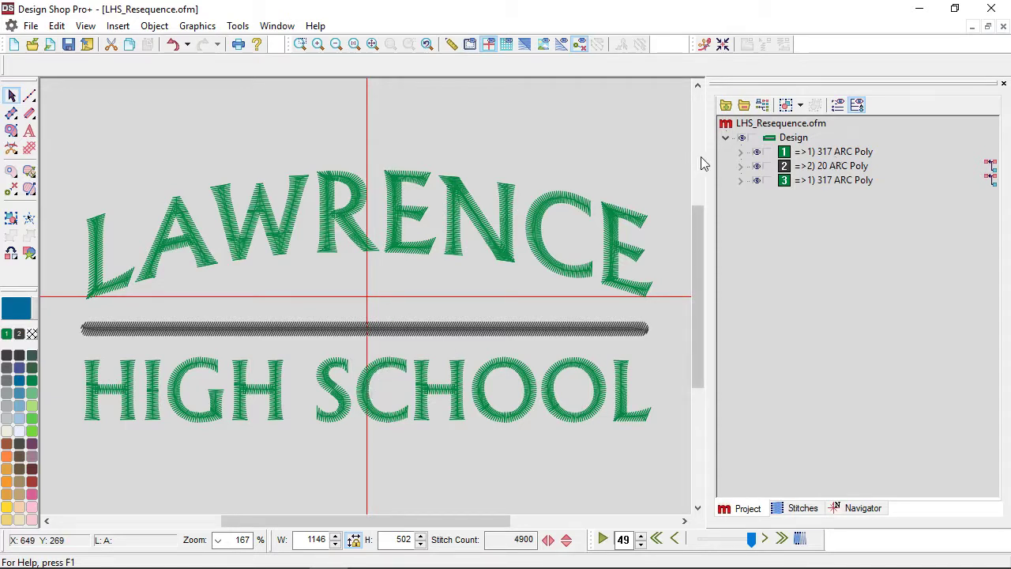
pyautogui.click(342, 407)
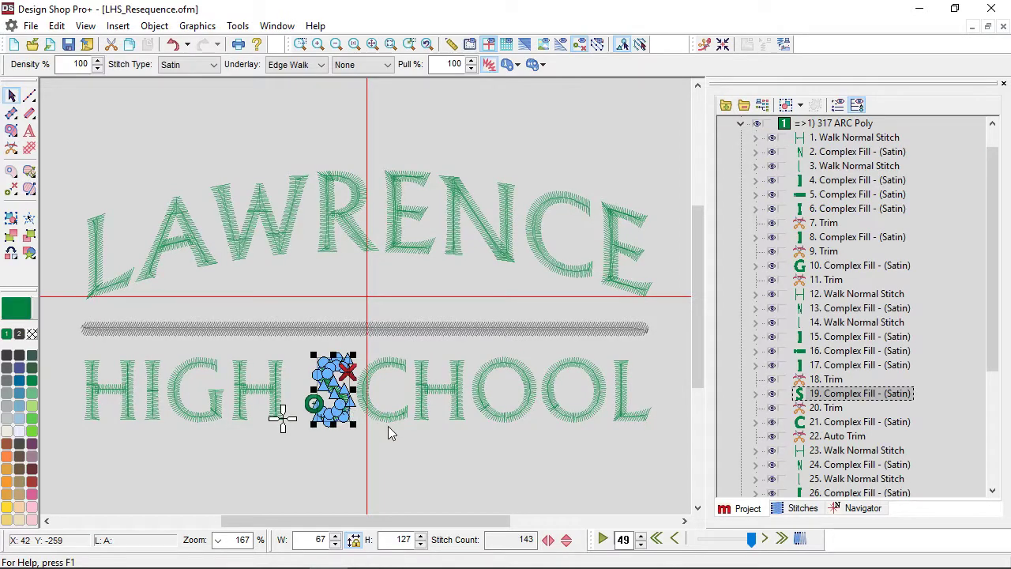
pyautogui.click(313, 467)
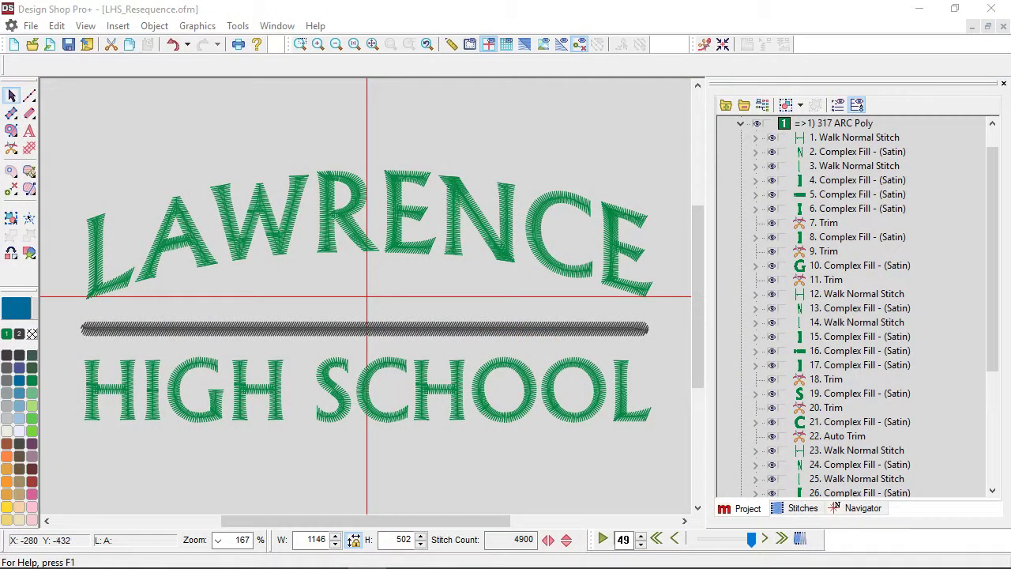
# - Move the second H's objects to the start of the sewing sequence
pyautogui.moveTo(58, 434); pyautogui.dragTo(311, 345)
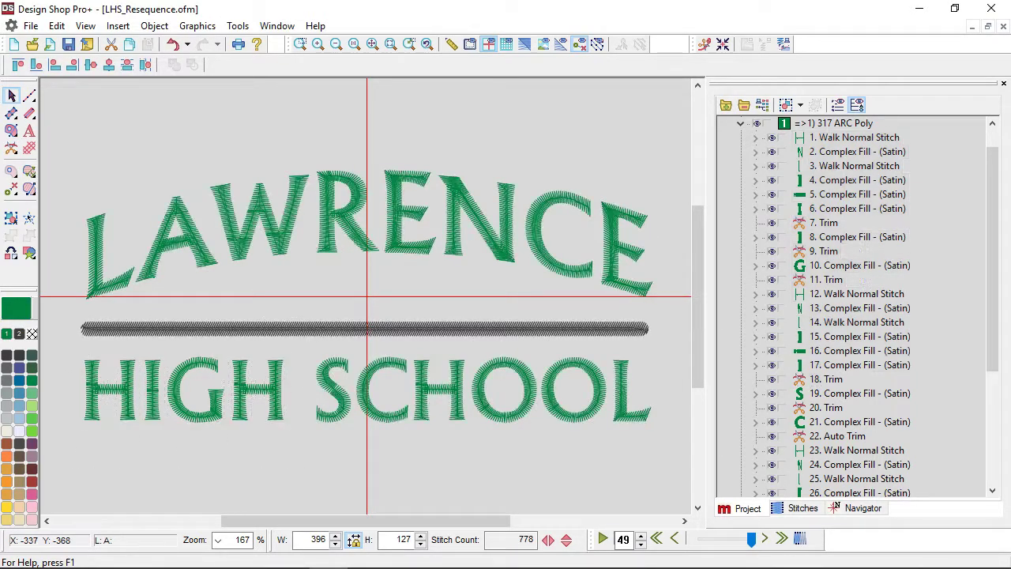
pyautogui.press('Escape')
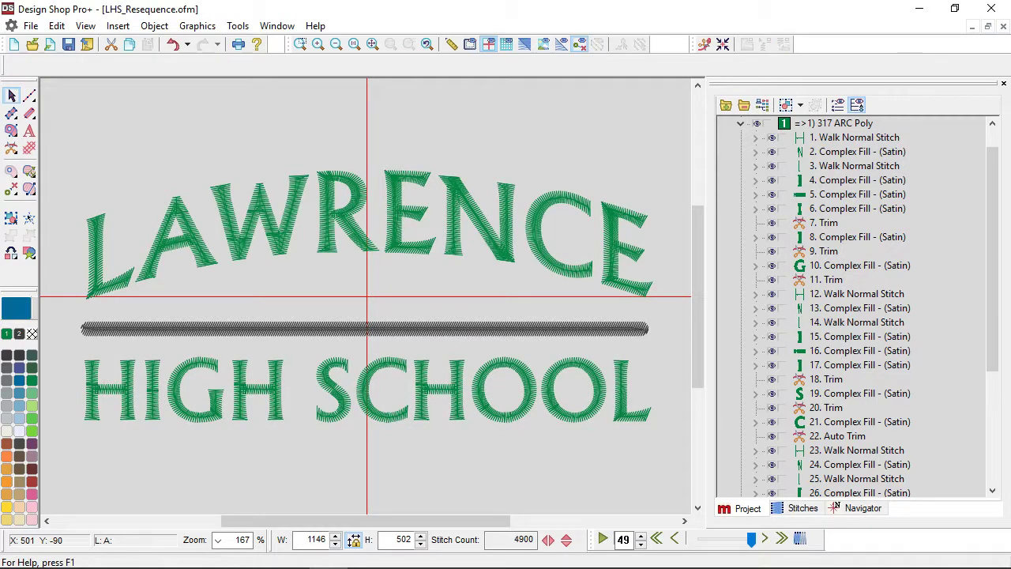
pyautogui.click(825, 280)
pyautogui.keyDown('shift'); pyautogui.click(860, 365); pyautogui.keyUp('shift')
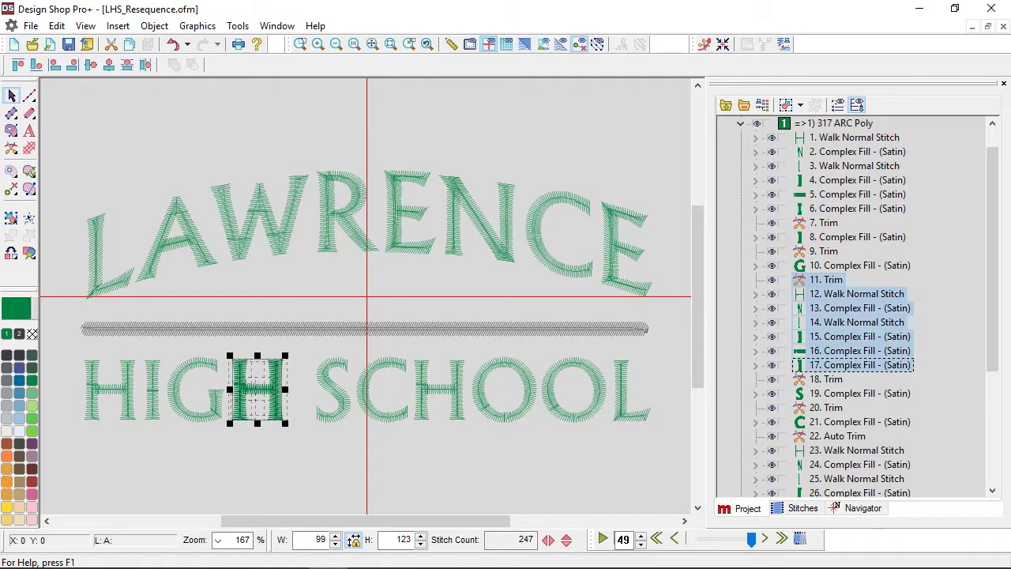
pyautogui.doubleClick(208, 408)
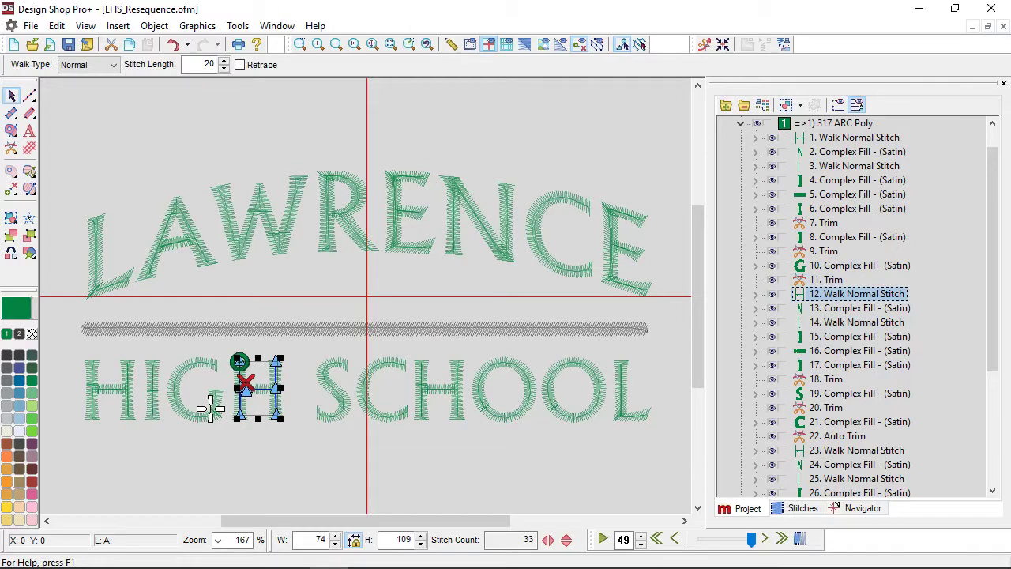
pyautogui.press('Escape')
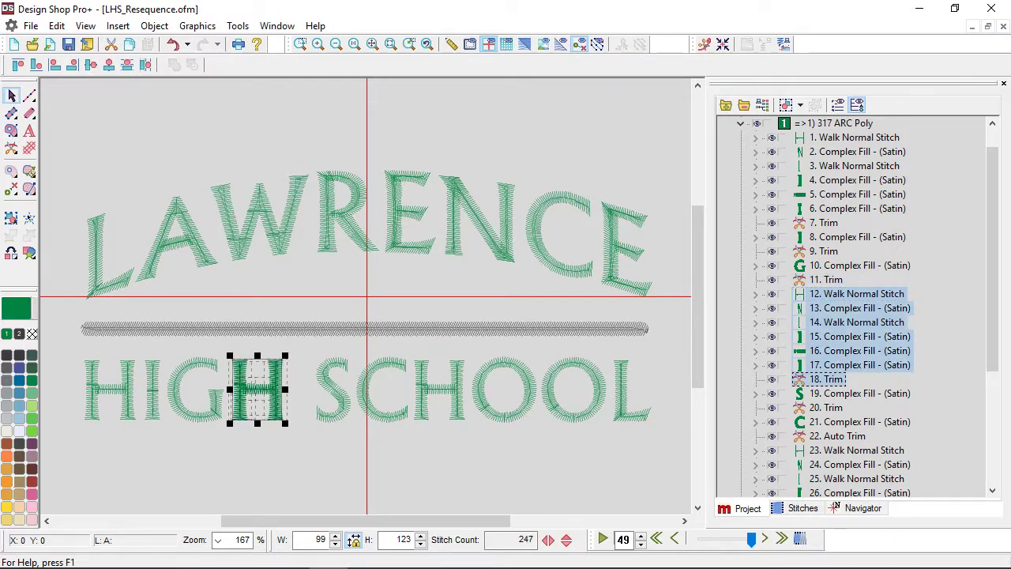
pyautogui.moveTo(815, 365); pyautogui.dragTo(826, 129)
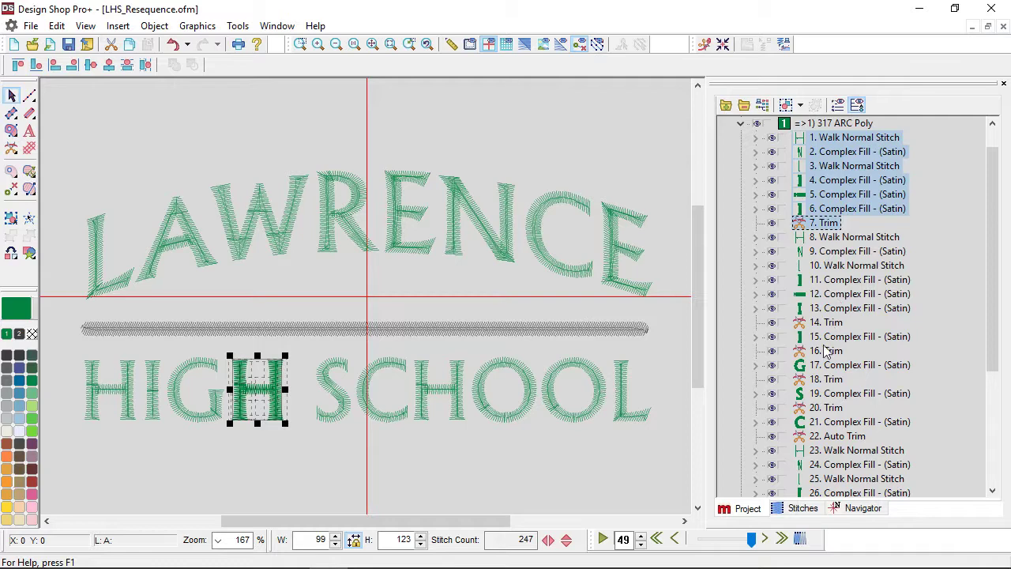
# - Move the G's satin fill and trim right after the H
pyautogui.click(823, 368)
pyautogui.keyDown('ctrl'); pyautogui.click(824, 381); pyautogui.keyUp('ctrl')
pyautogui.moveTo(824, 383); pyautogui.dragTo(823, 227)
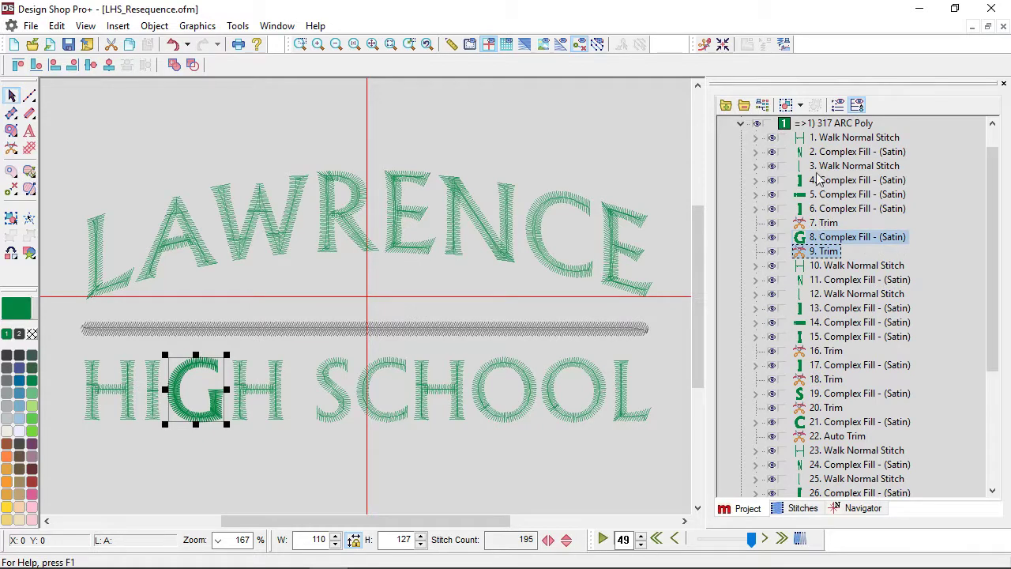
pyautogui.click(853, 138)
pyautogui.click(831, 238)
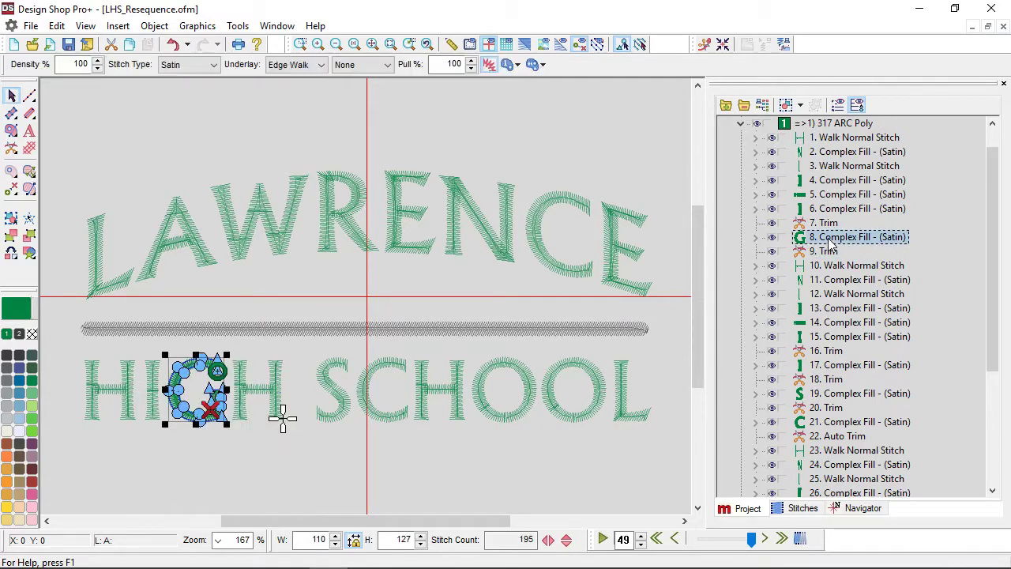
# - Move the I's satin fill and trim right after the G
pyautogui.click(826, 366)
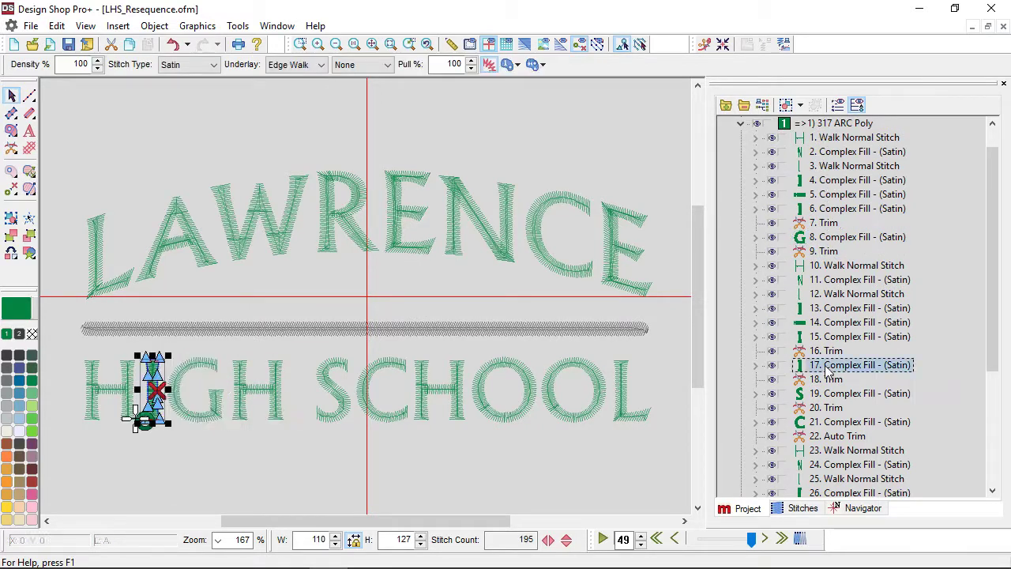
pyautogui.keyDown('shift'); pyautogui.click(827, 380); pyautogui.keyUp('shift')
pyautogui.moveTo(827, 380); pyautogui.dragTo(820, 252)
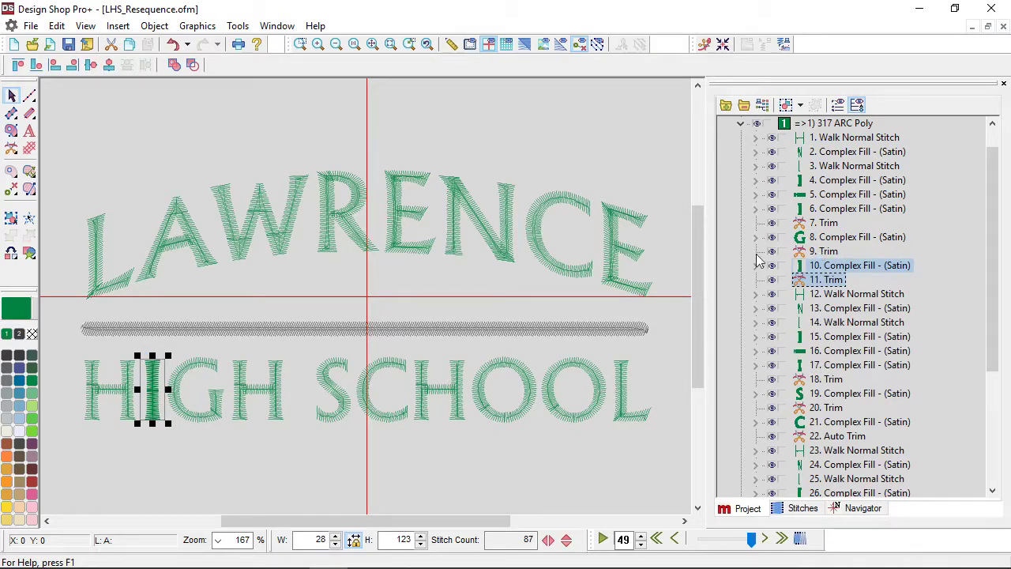
pyautogui.click(583, 443)
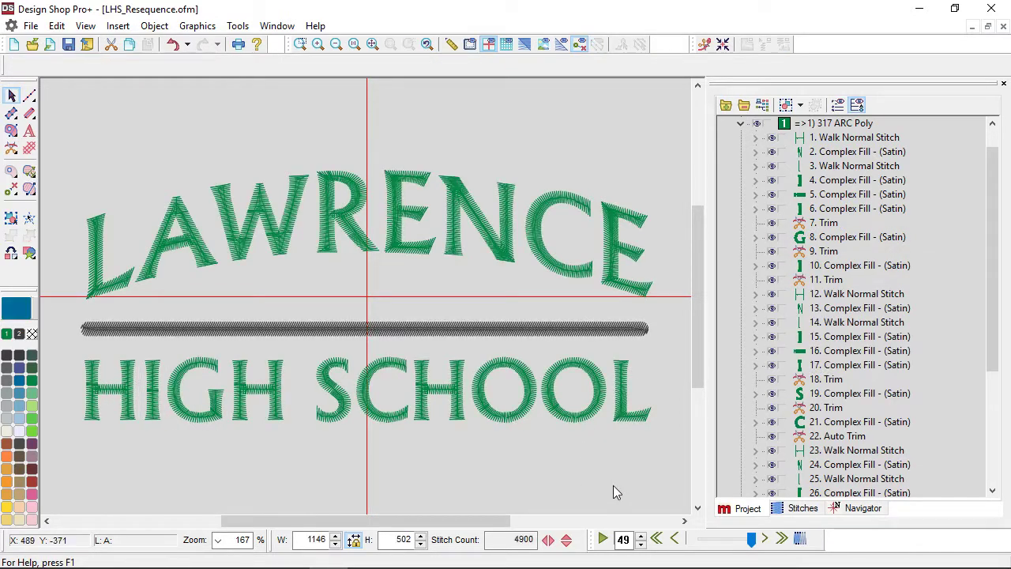
# - Replay the stitching to check the HIGH order, then select the 20 ARC Poly bar
pyautogui.click(602, 541)
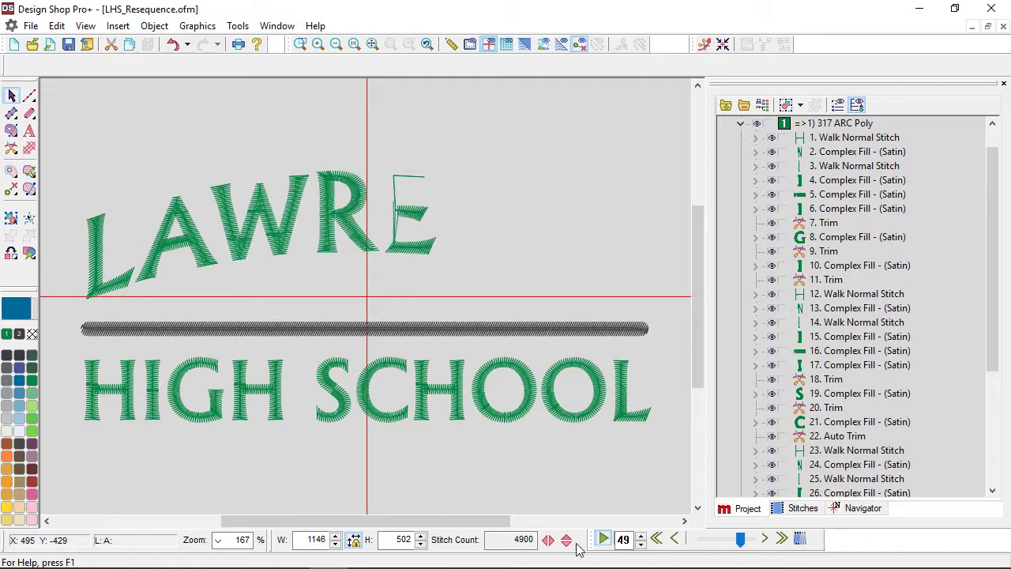
pyautogui.click(419, 330)
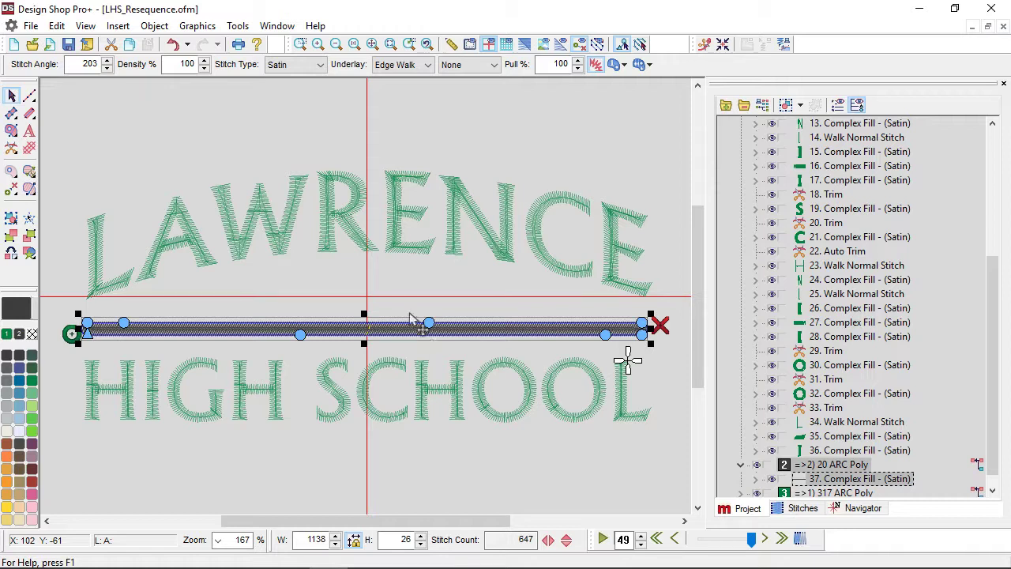
# - Move LAWRENCE's R to the top of its group, followed by W and A, leaving L last
pyautogui.click(341, 217)
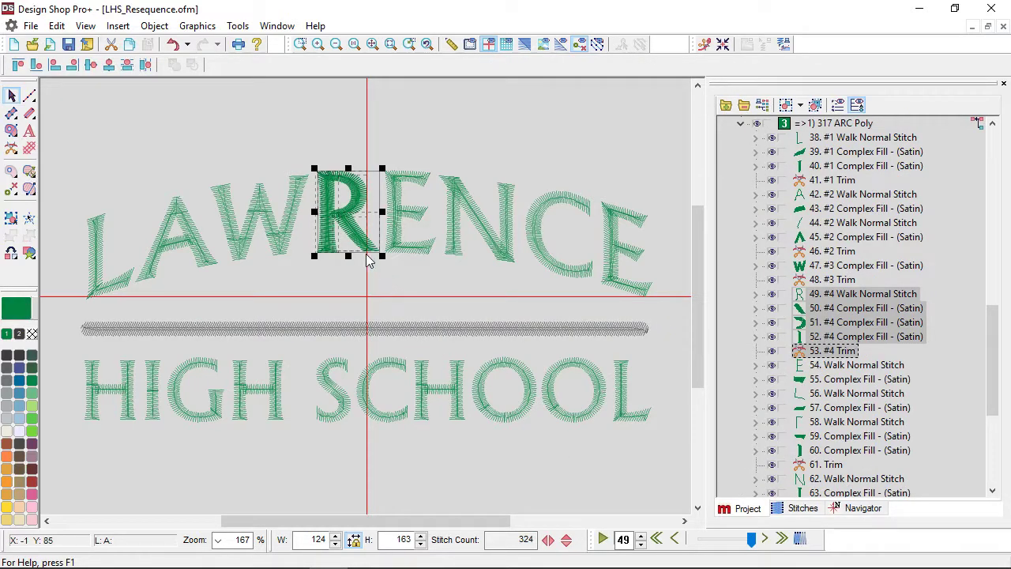
pyautogui.click(837, 355)
pyautogui.moveTo(837, 355); pyautogui.dragTo(829, 133)
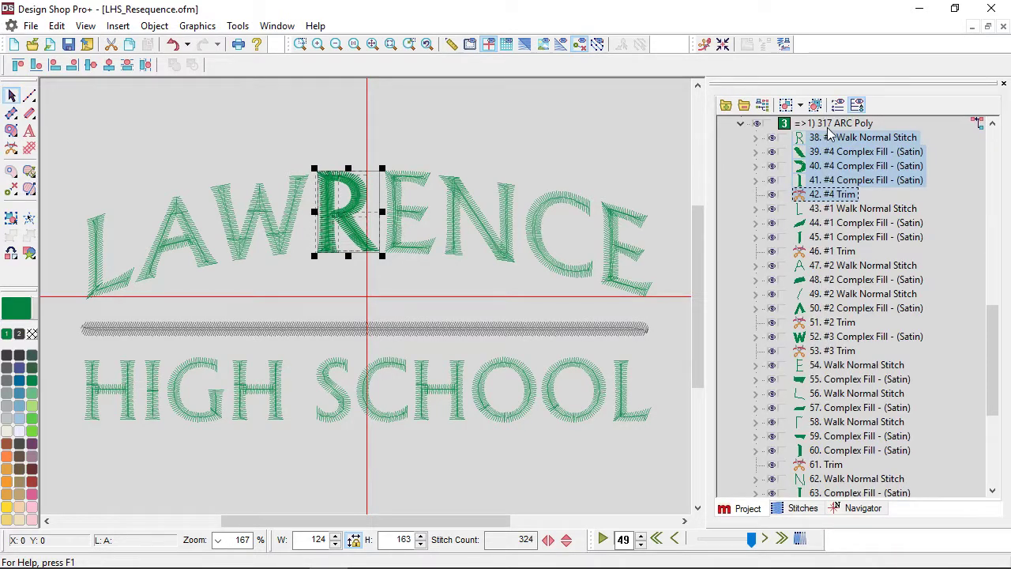
pyautogui.click(279, 249)
pyautogui.moveTo(835, 357); pyautogui.dragTo(836, 199)
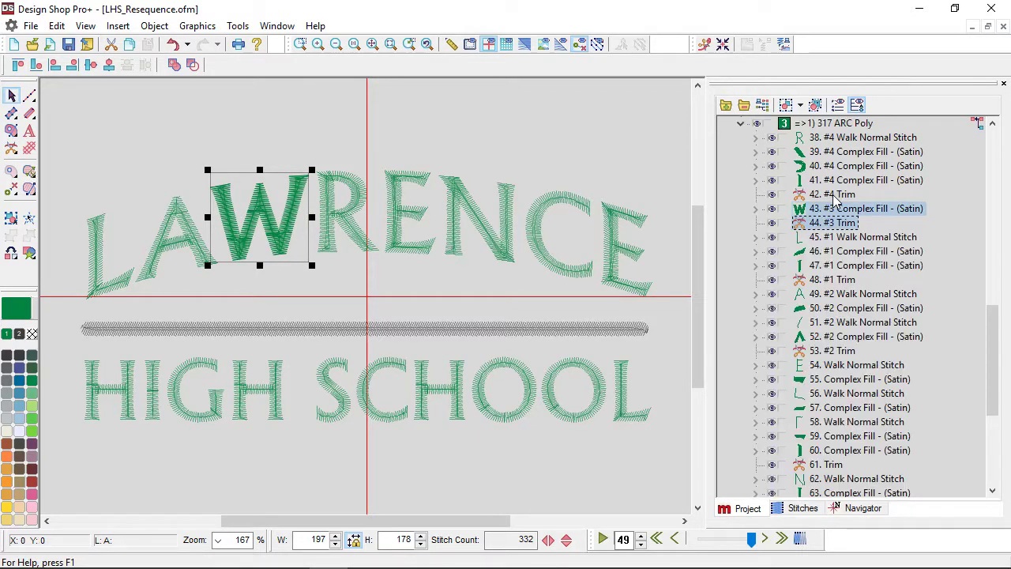
pyautogui.click(828, 293)
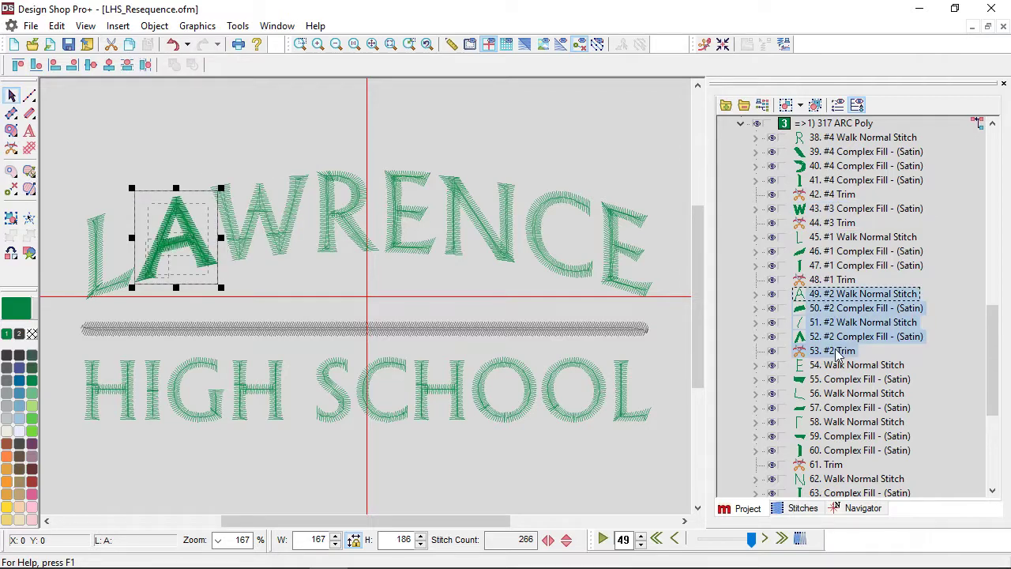
pyautogui.moveTo(838, 356); pyautogui.dragTo(840, 228)
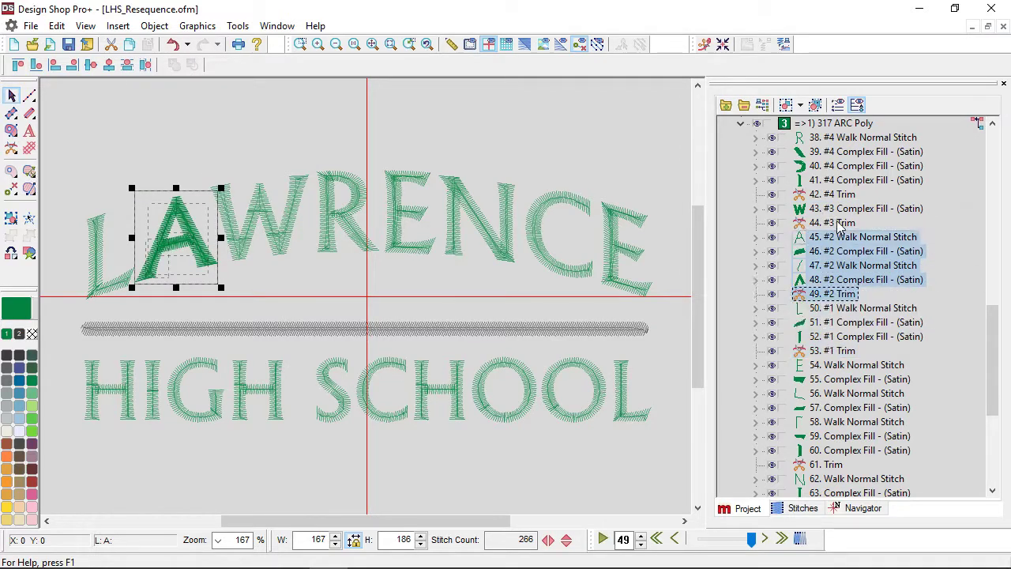
pyautogui.click(740, 123)
# - Collapse the tree to the three groups, deselect, and replay the full stitch-out
pyautogui.click(742, 106)
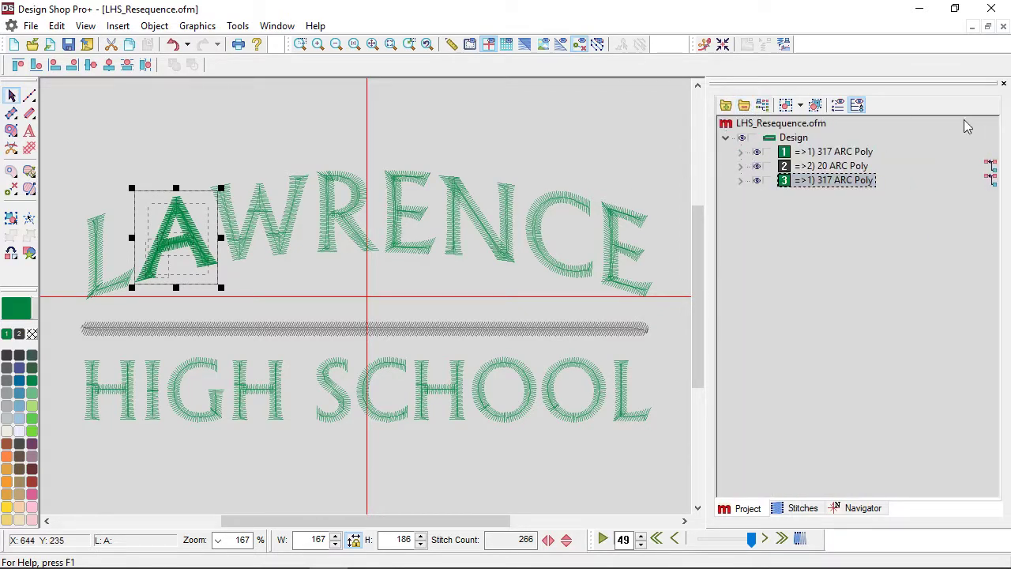
pyautogui.click(463, 137)
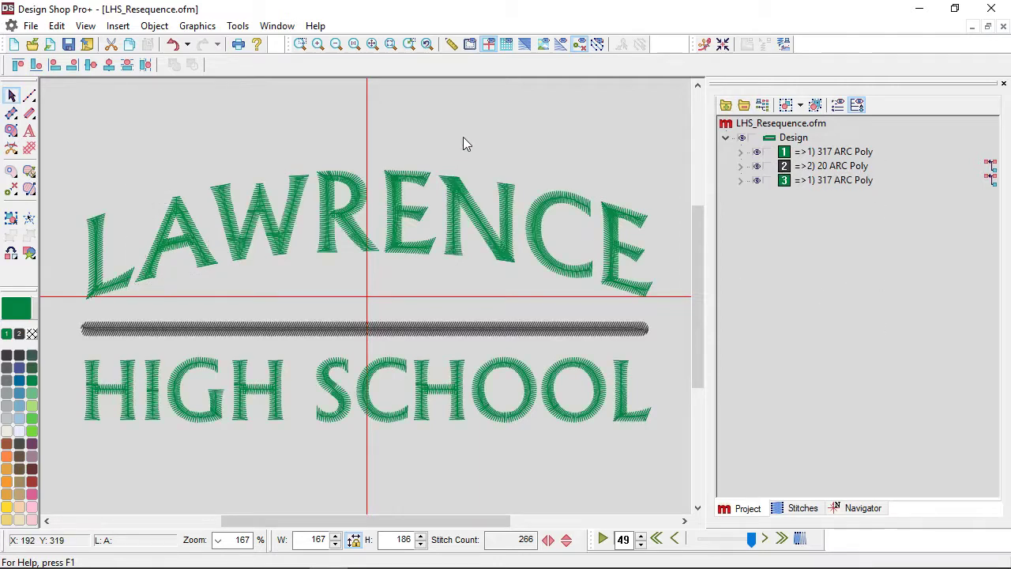
pyautogui.click(604, 539)
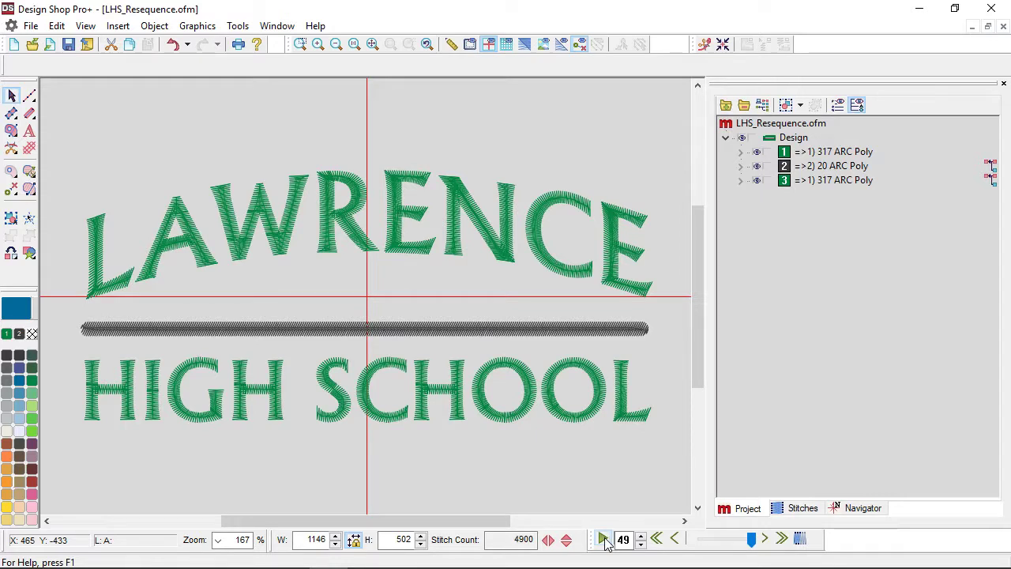
pyautogui.click(603, 540)
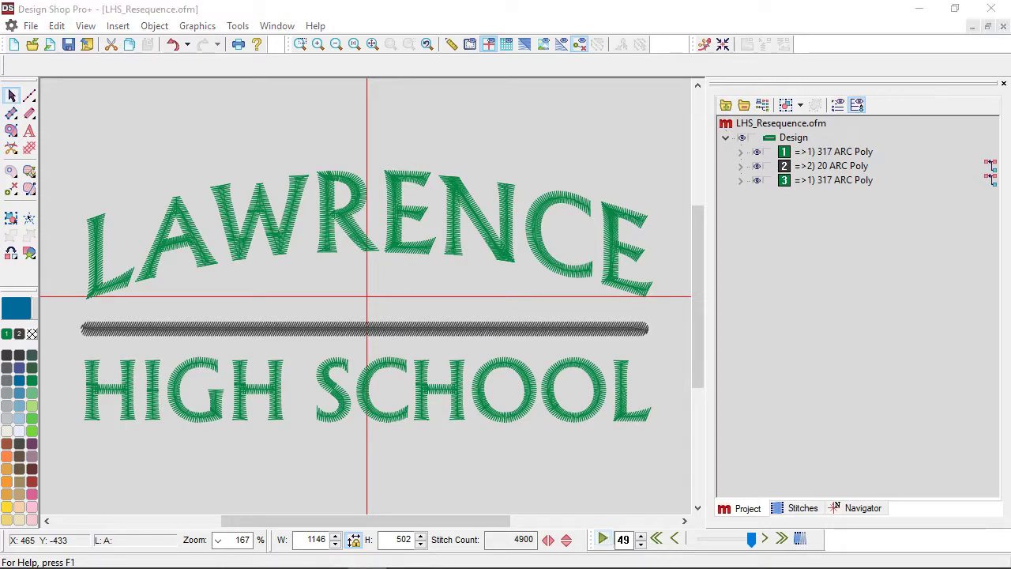